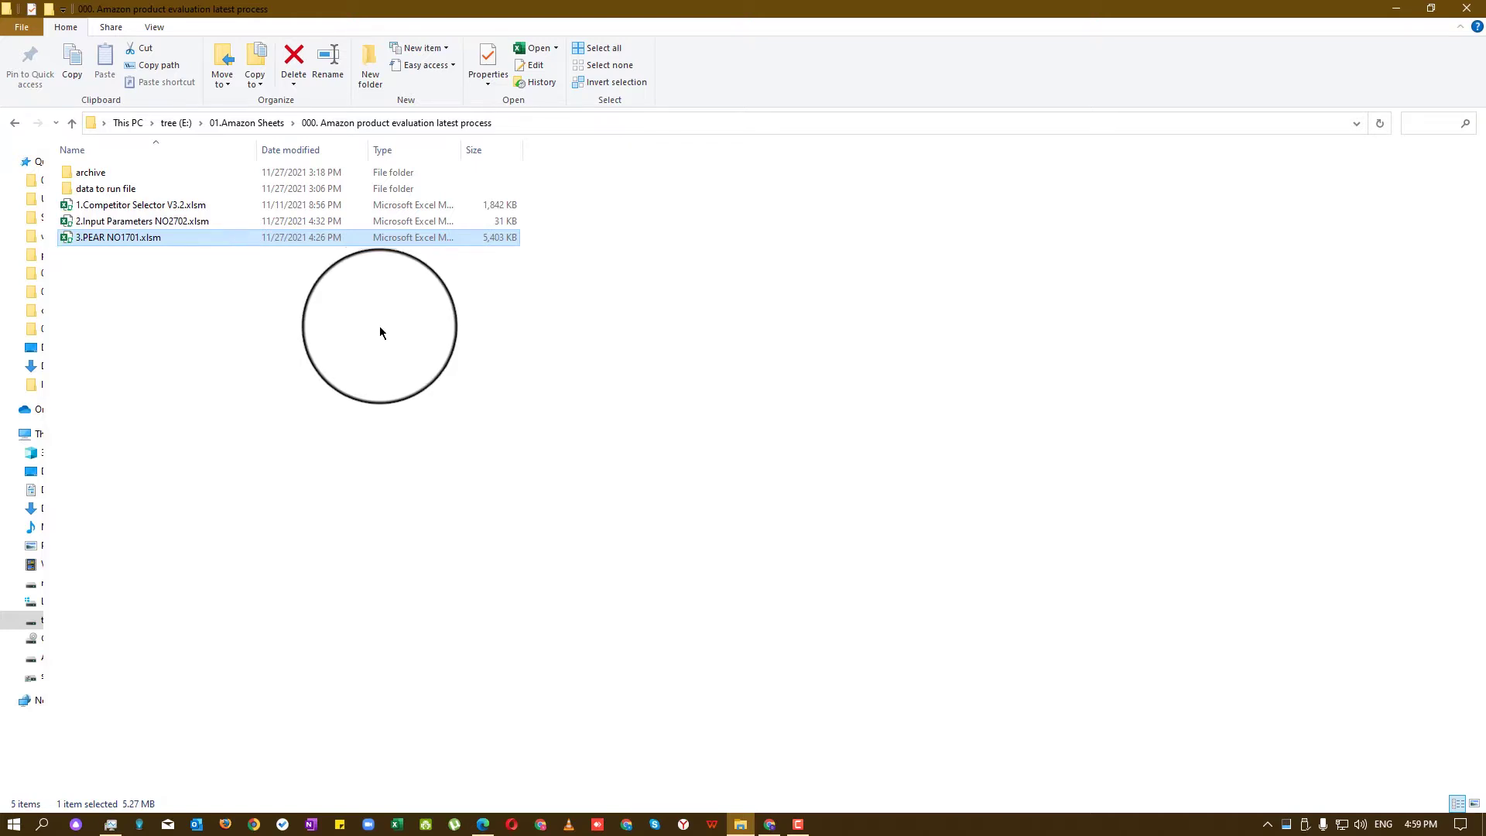
Open 2.Input Parameters NO2702.xlsm and fill the Top 10 ASINs, Market and Main Keyword input cells with light orange
left_click(209, 206)
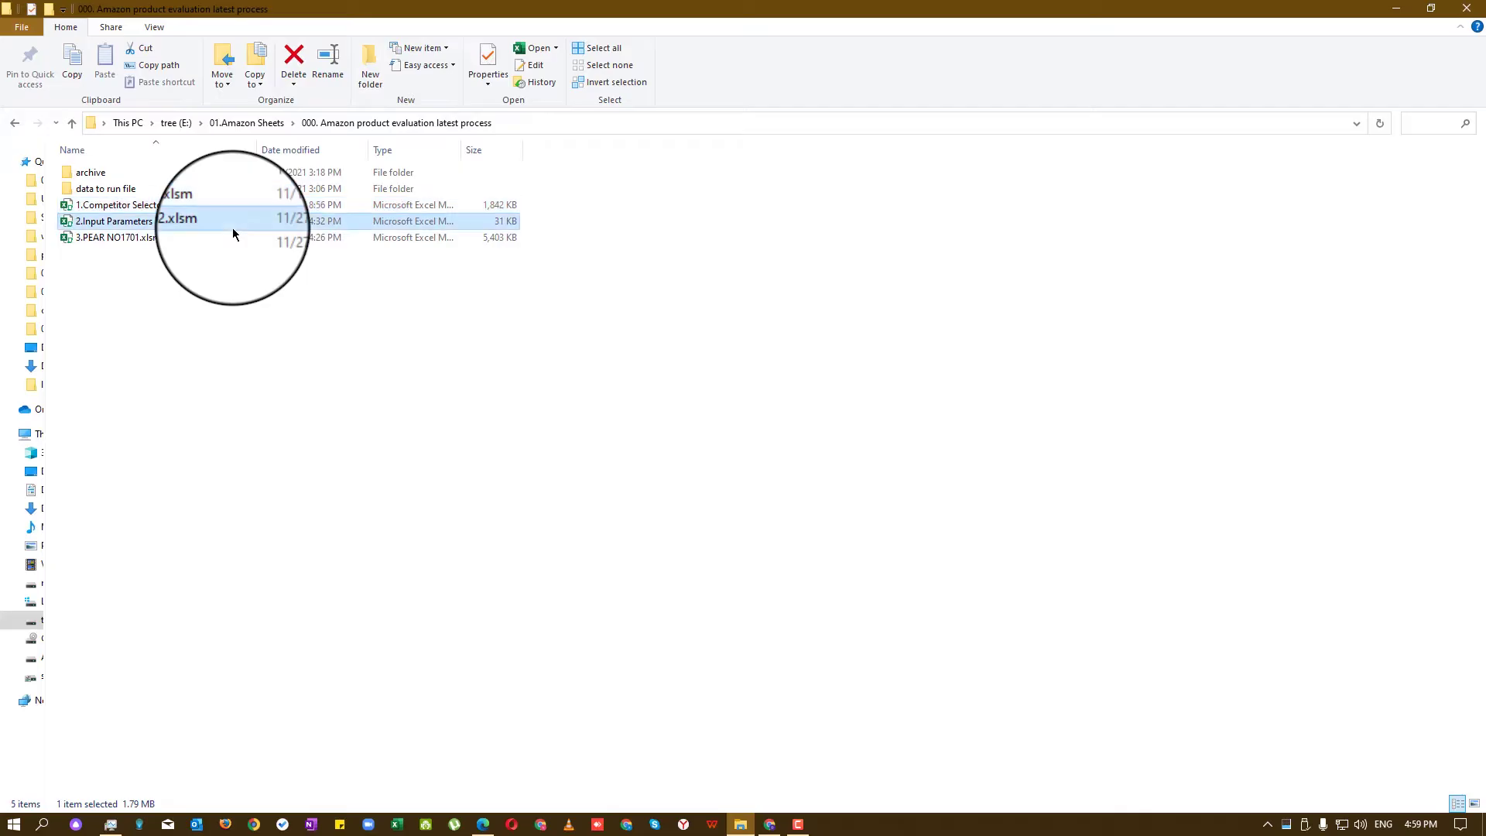
left_click(232, 226)
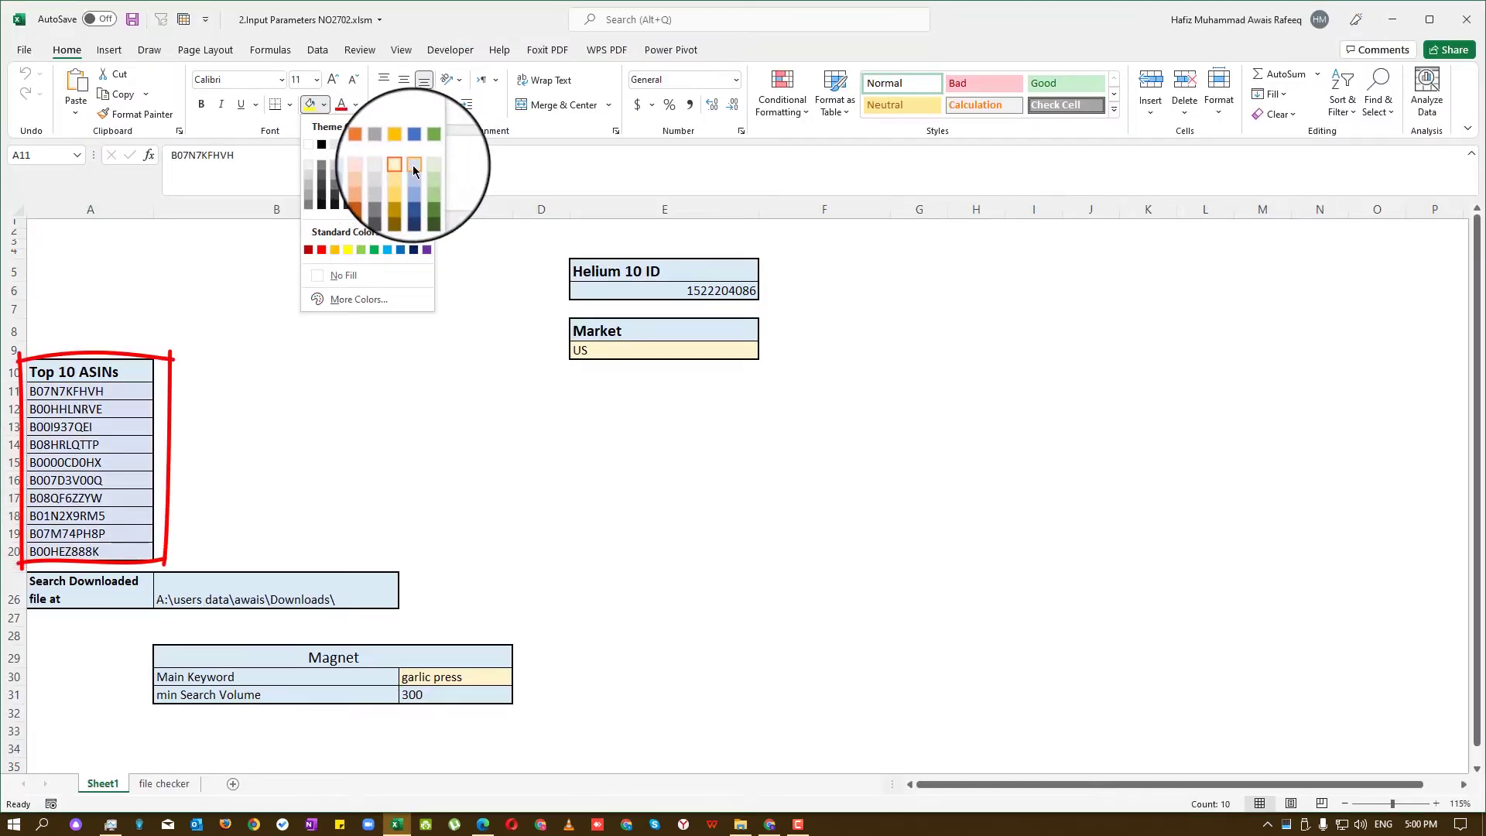
left_click(370, 165)
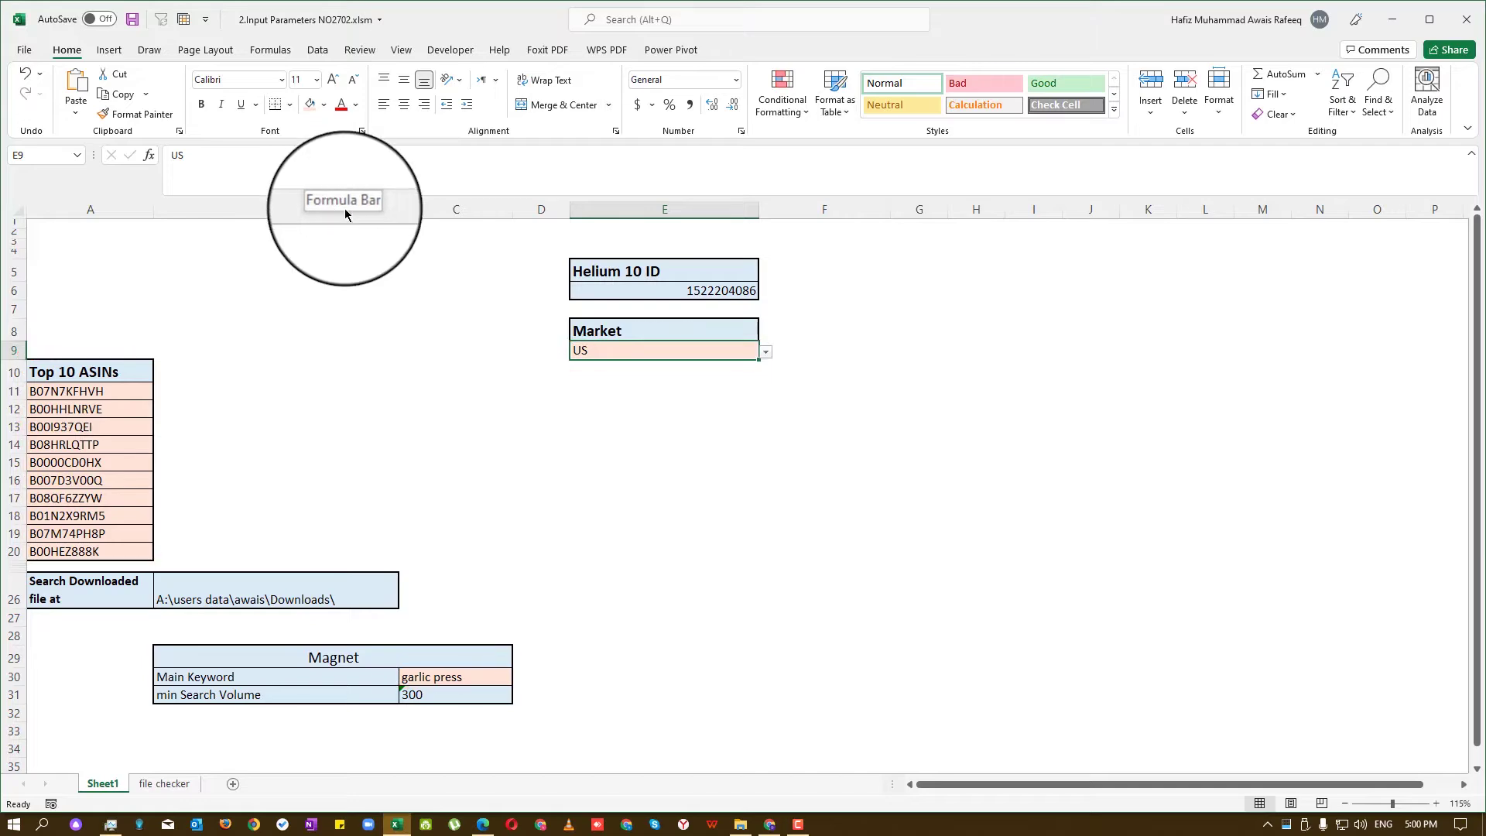
Replace the Helium 10 ID in the workbook with the account ID copied from the Cerebro page's address in Chrome
left_click(624, 291)
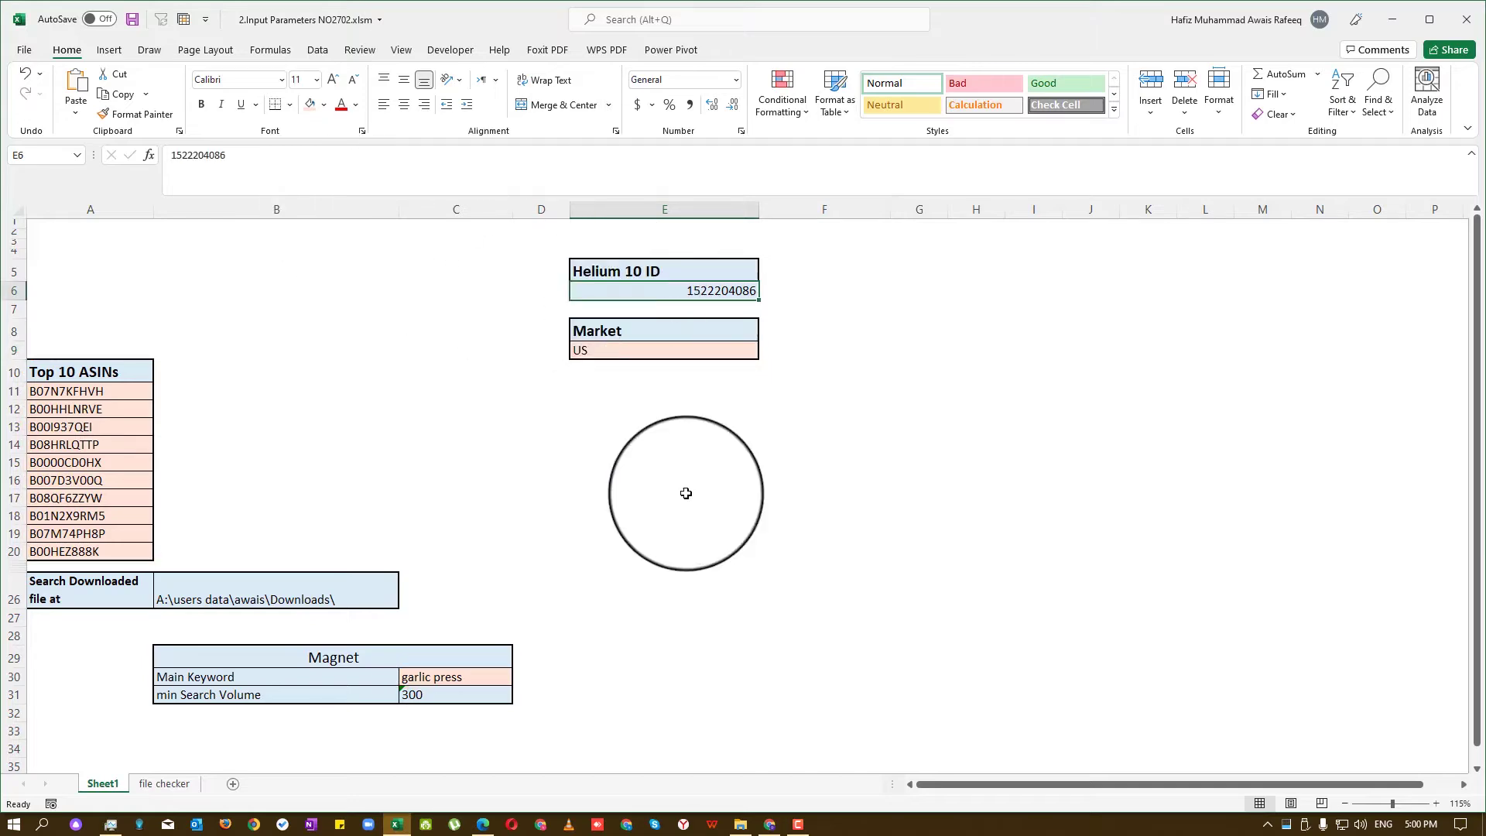
left_click(769, 824)
left_click_drag(417, 41, 357, 44)
key("ctrl+c")
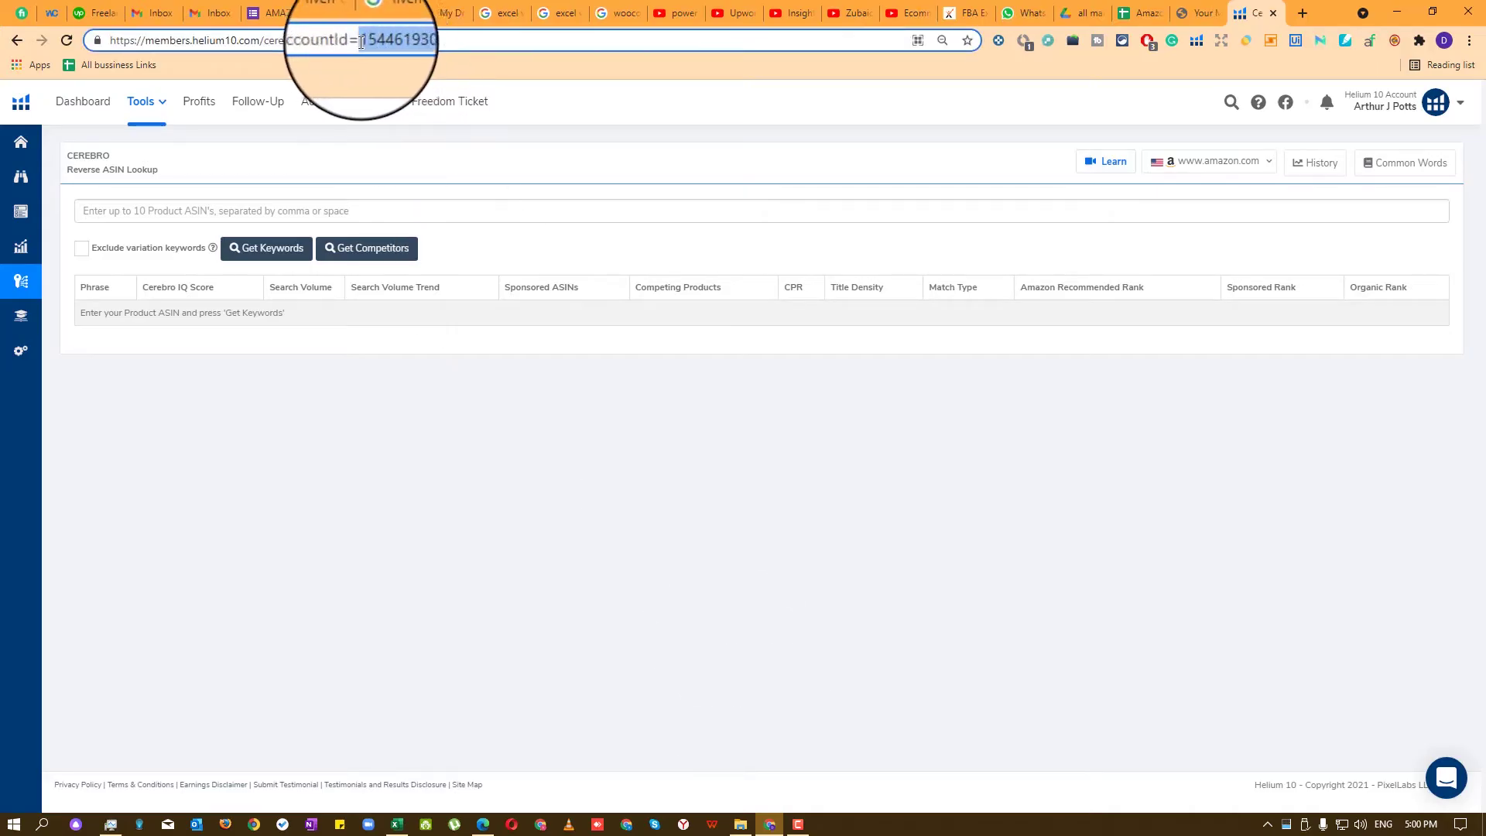
left_click(1398, 13)
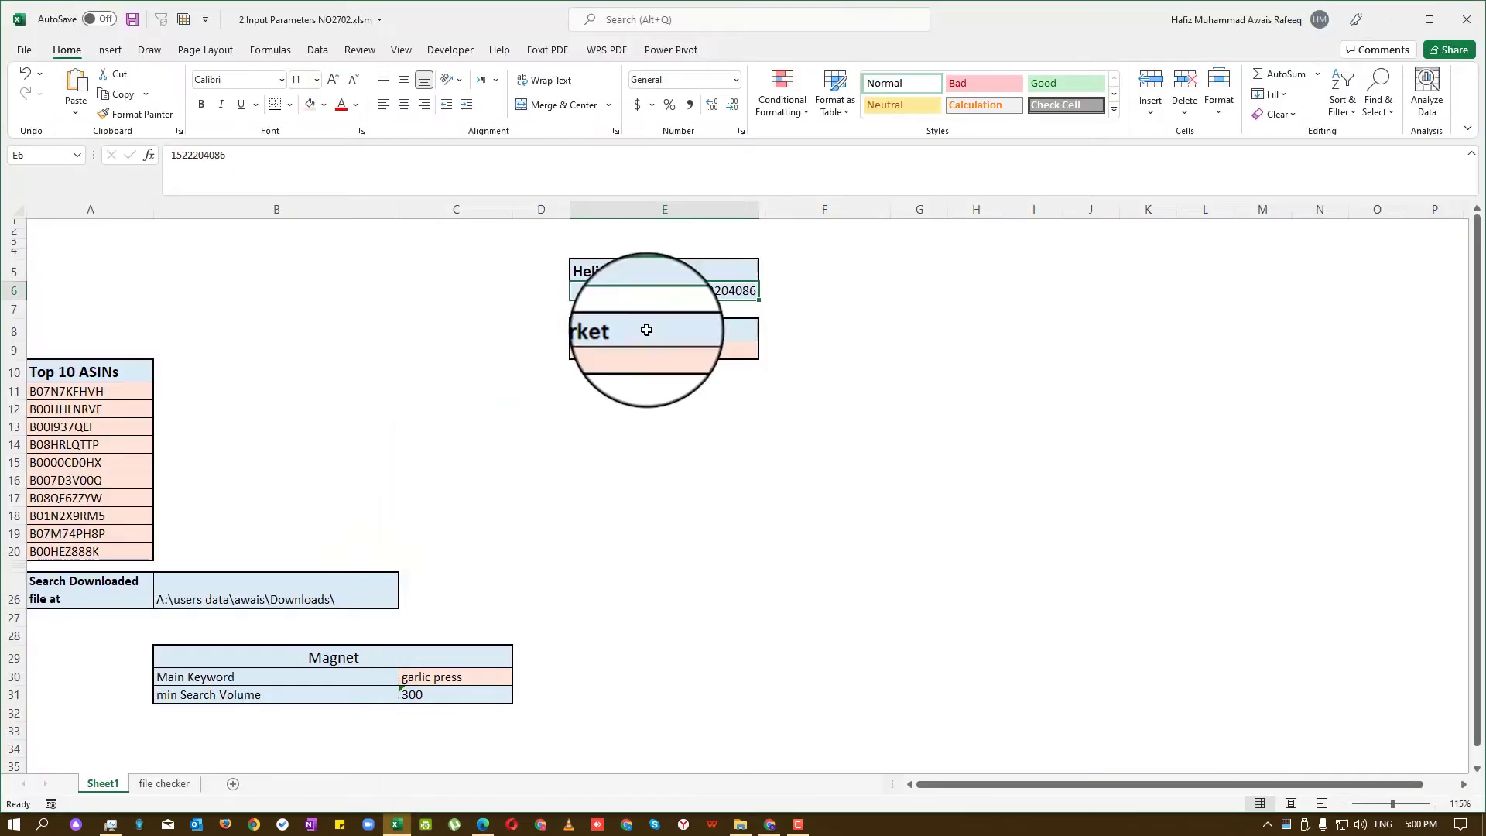
left_click(587, 160)
key("ctrl+a")
key("ctrl+v")
key("Return")
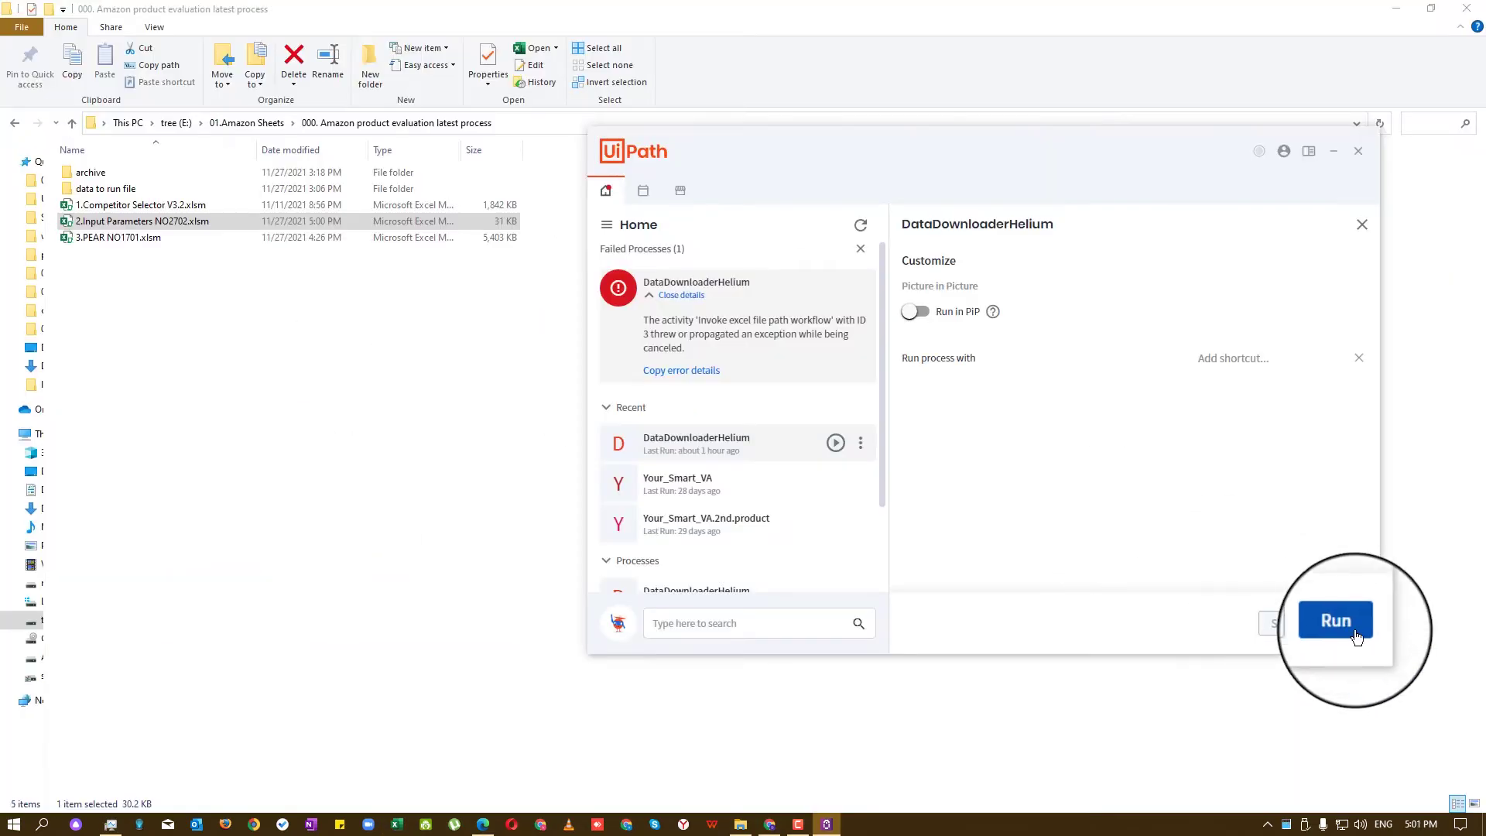
Run the DataDownloaderHelium process in UiPath Assistant with 2.Input Parameters NO2702.xlsm as its input file
left_click(1341, 621)
left_click(612, 541)
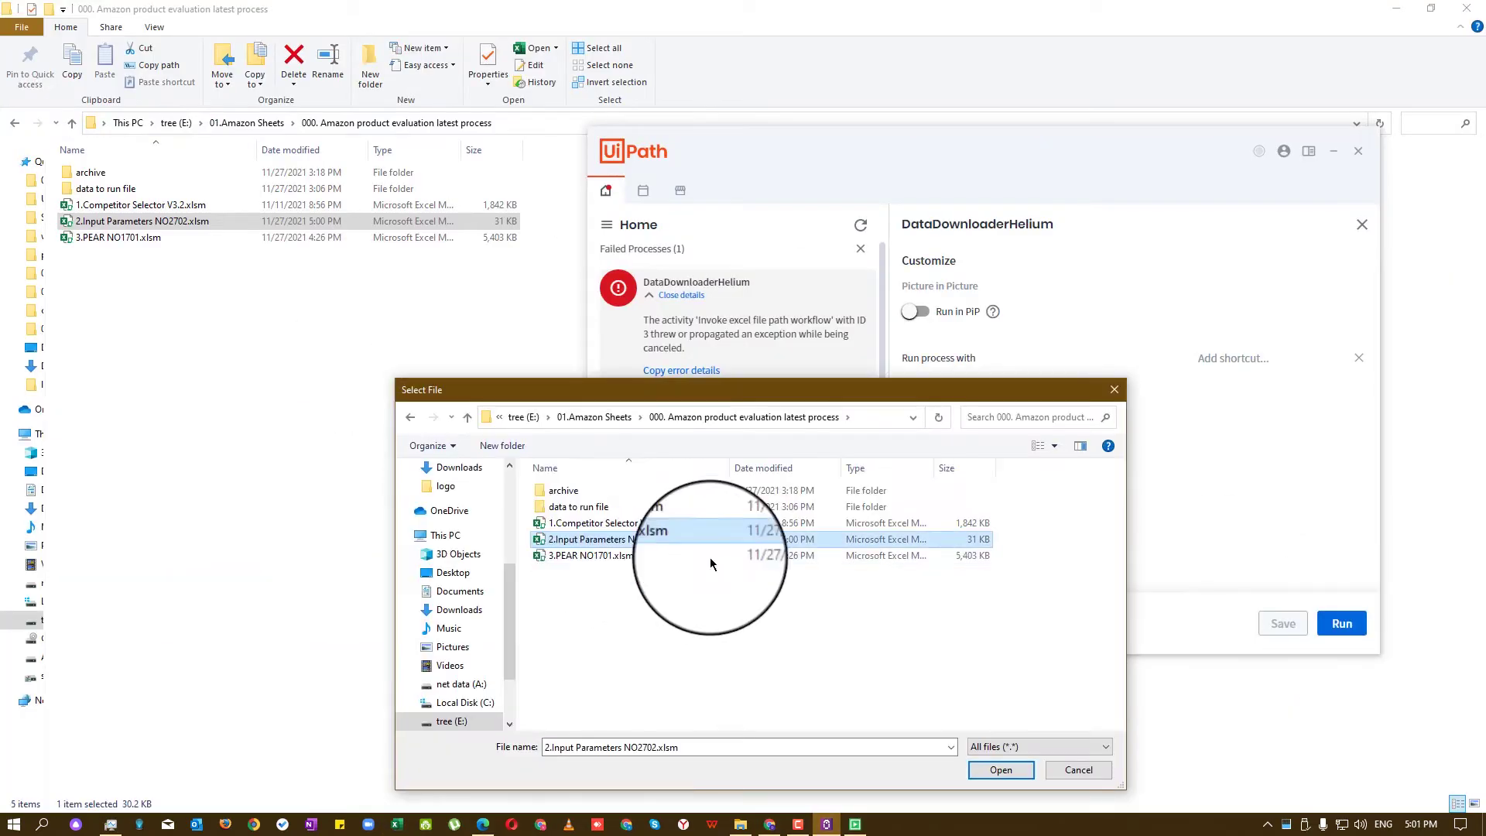
left_click(1005, 770)
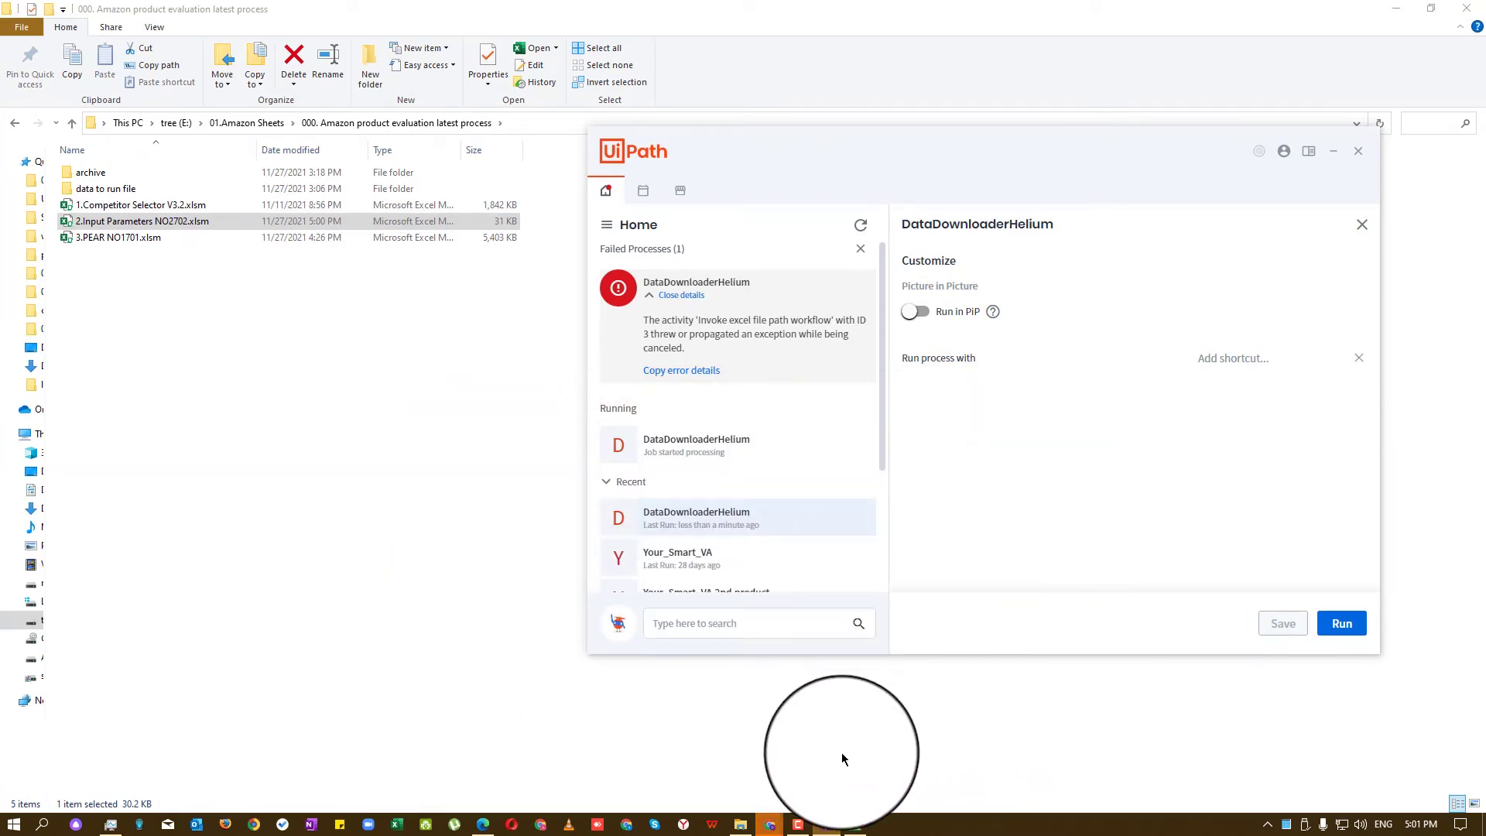
mouse_move(773, 823)
left_click(832, 776)
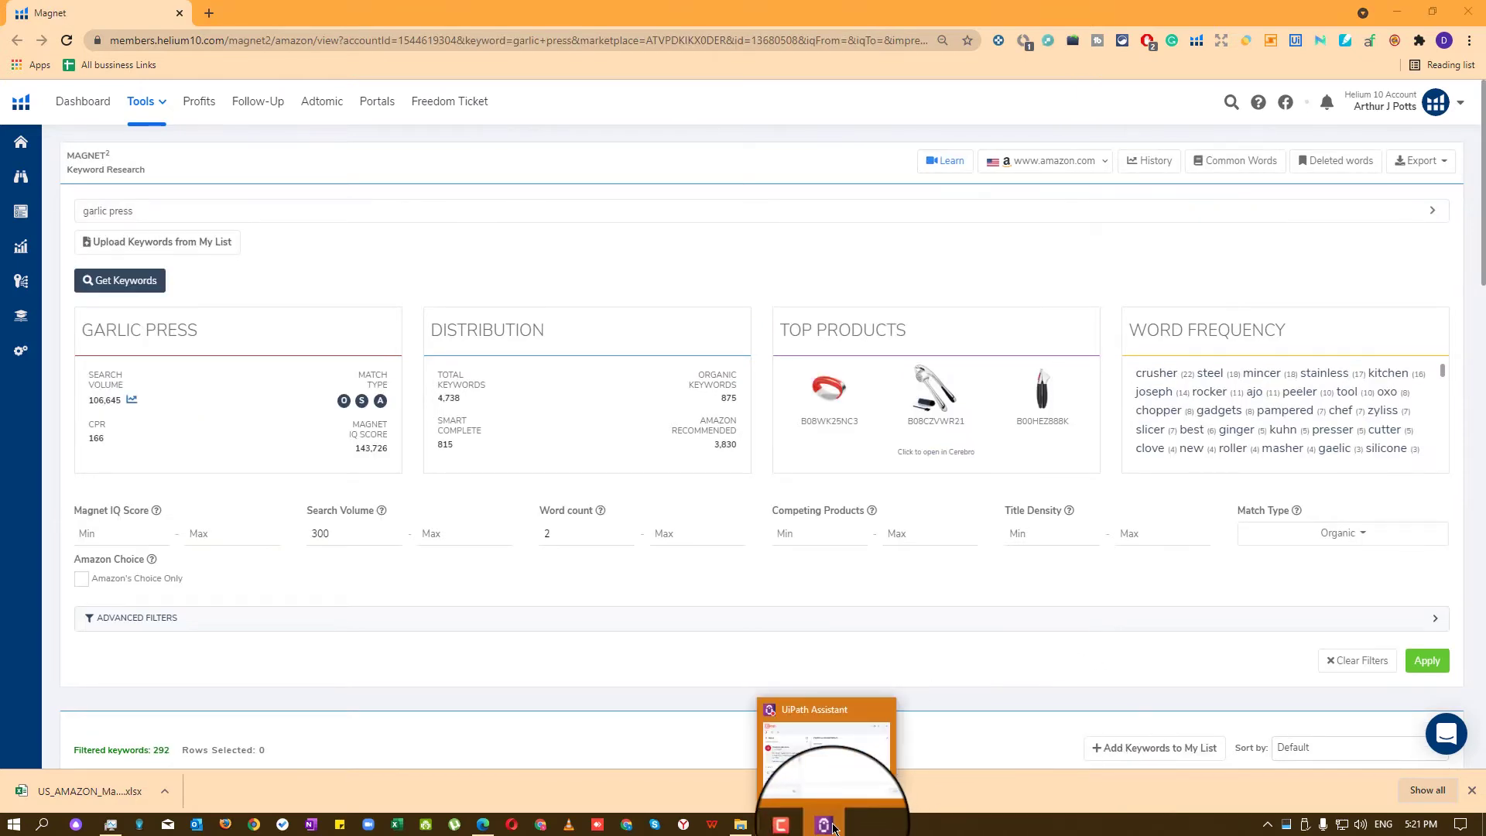
Minimize UiPath Assistant and close the Magnet window and the two Cerebro results windows in Chrome
left_click(833, 828)
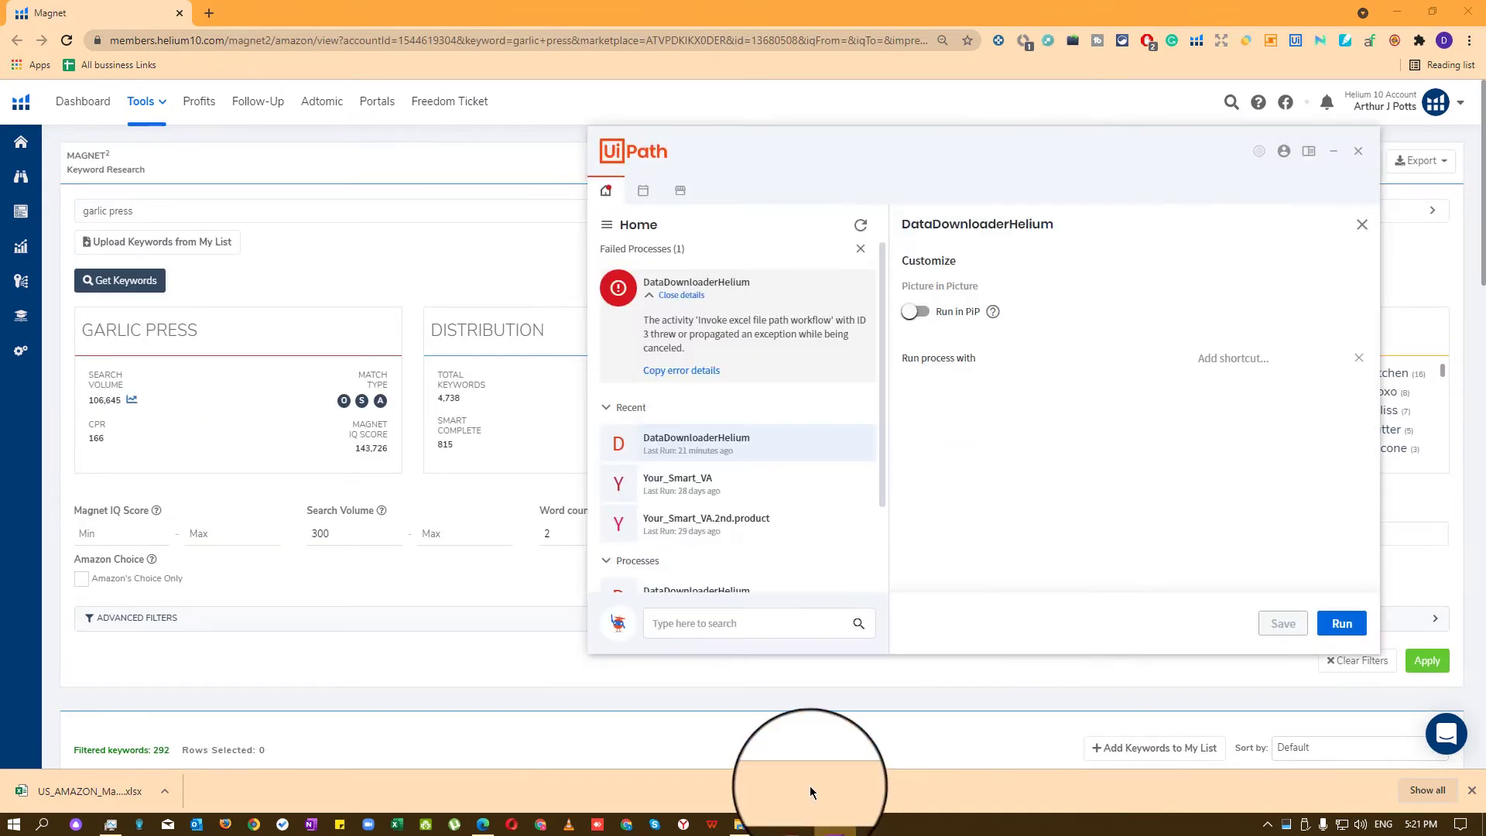
left_click(1329, 150)
left_click(1396, 13)
mouse_move(773, 830)
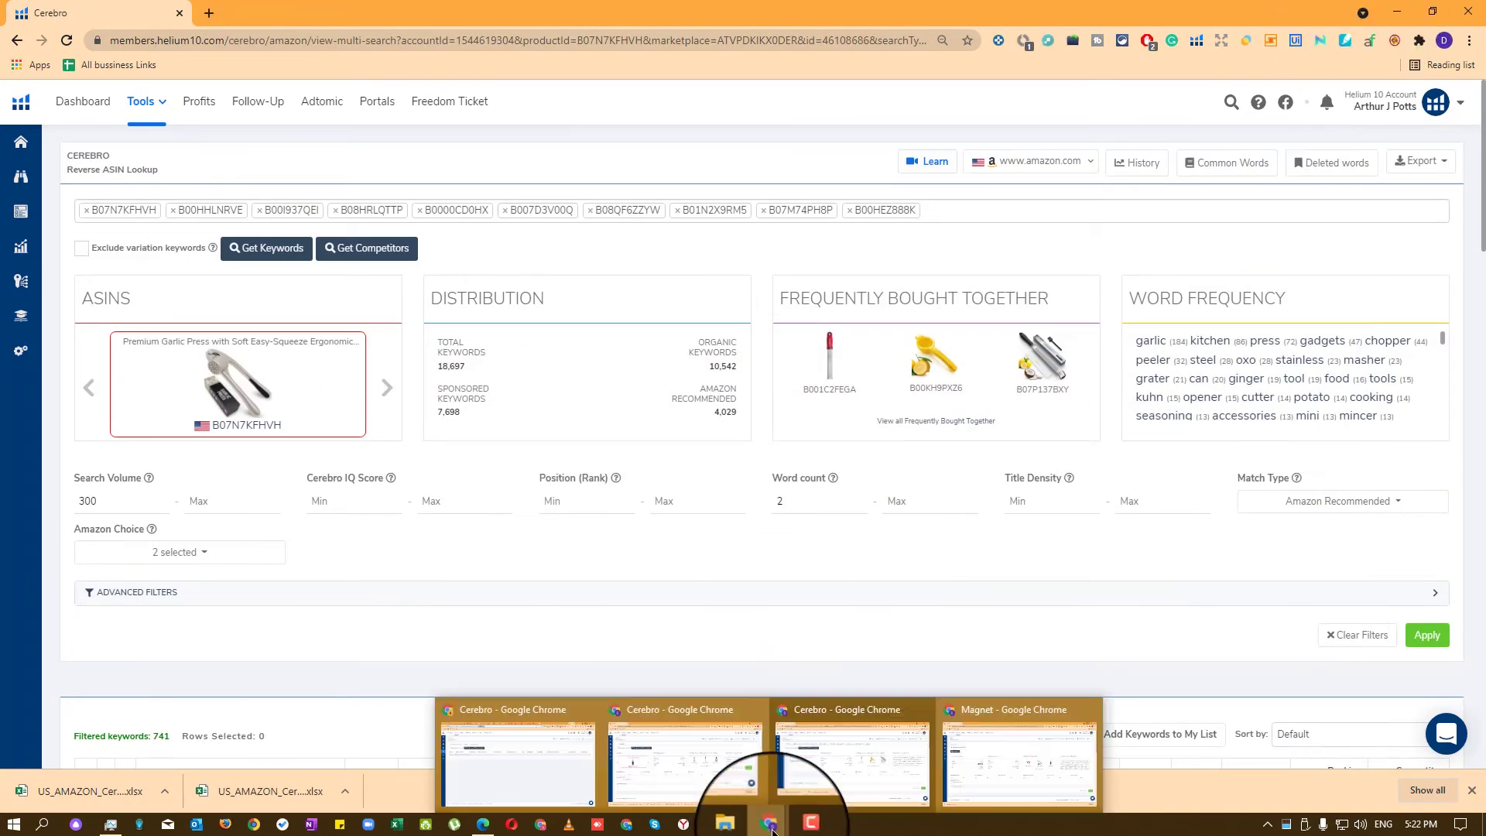
left_click(1086, 708)
left_click(1009, 708)
left_click(921, 708)
left_click(933, 580)
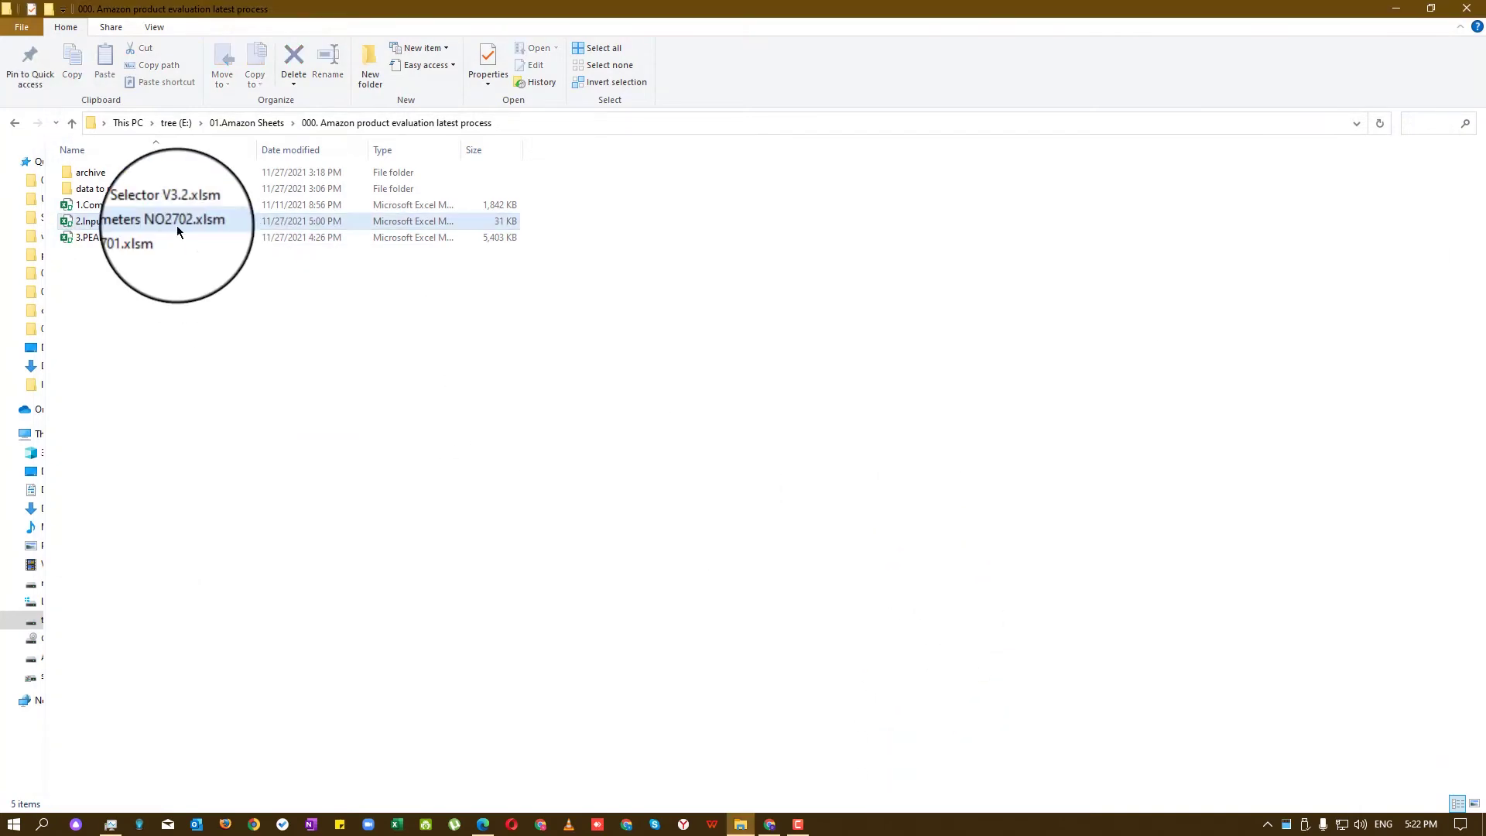
Transfer today's downloaded Excel and JPG files from Downloads into the 000. Amazon product evaluation latest process folder
left_click(37, 508)
left_click(147, 194)
left_click(163, 551, "shift")
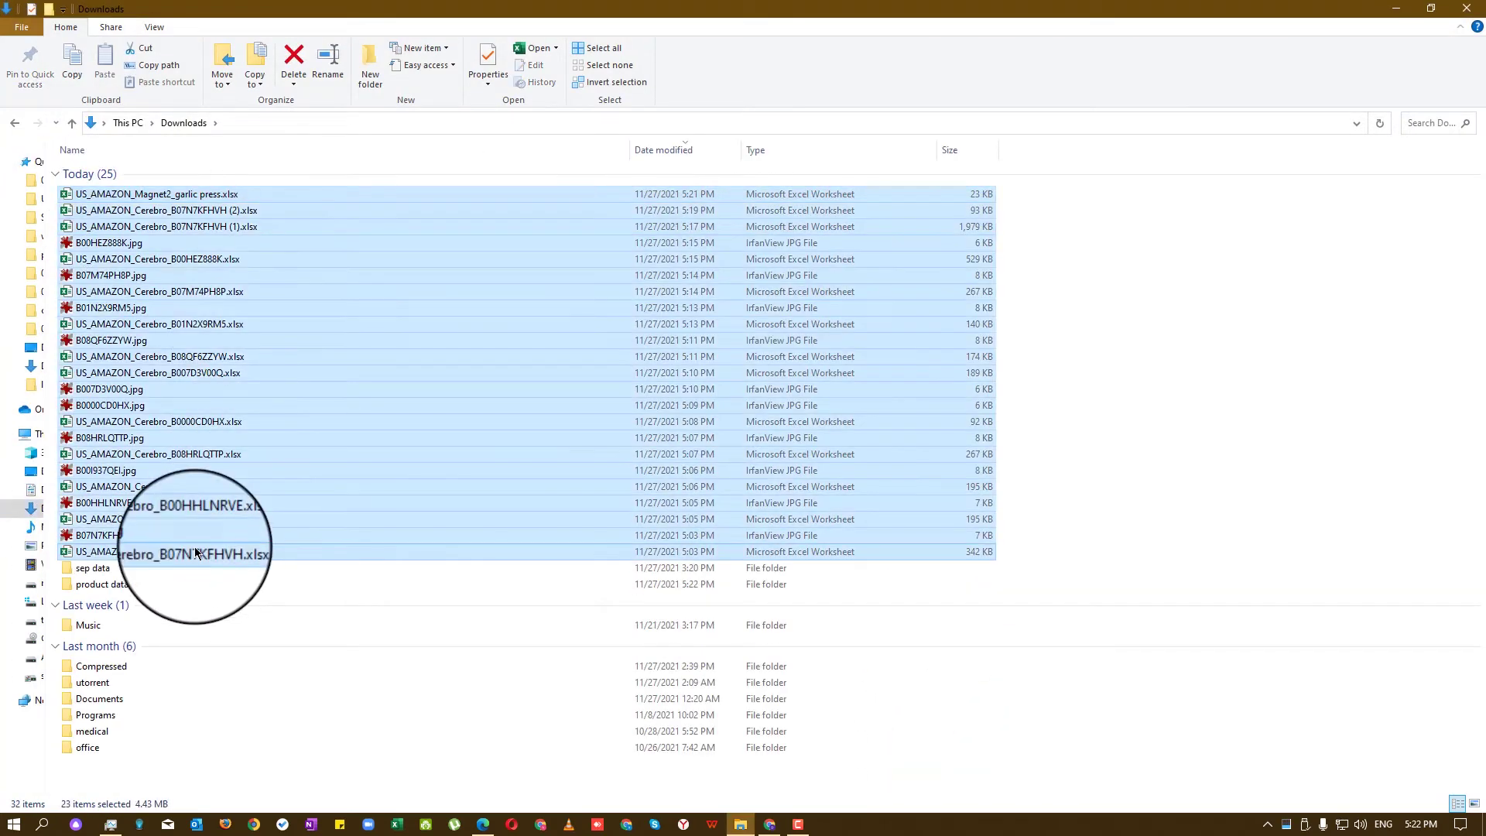
left_click(7, 125)
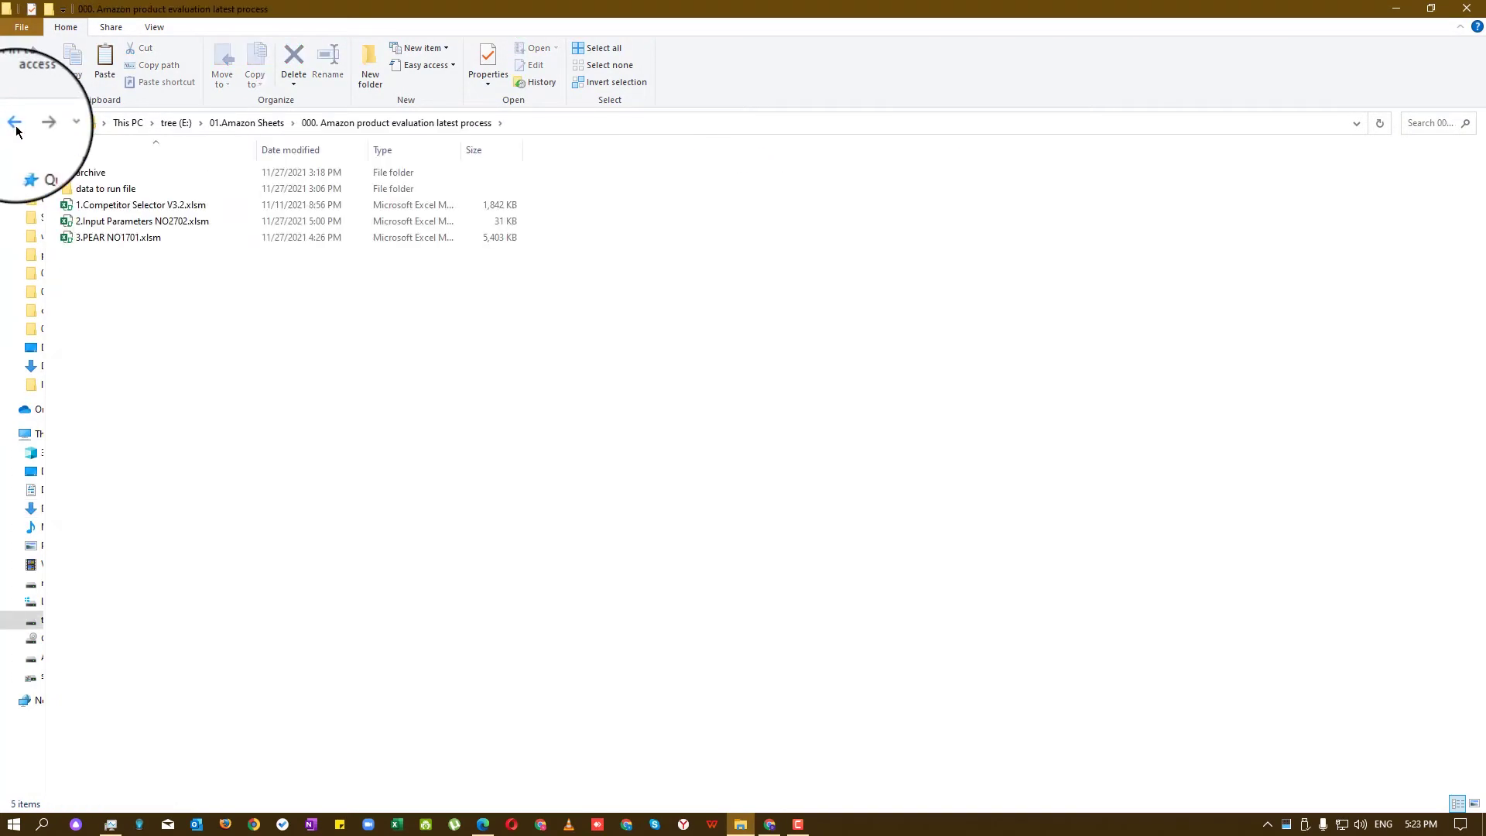
key("ctrl+v")
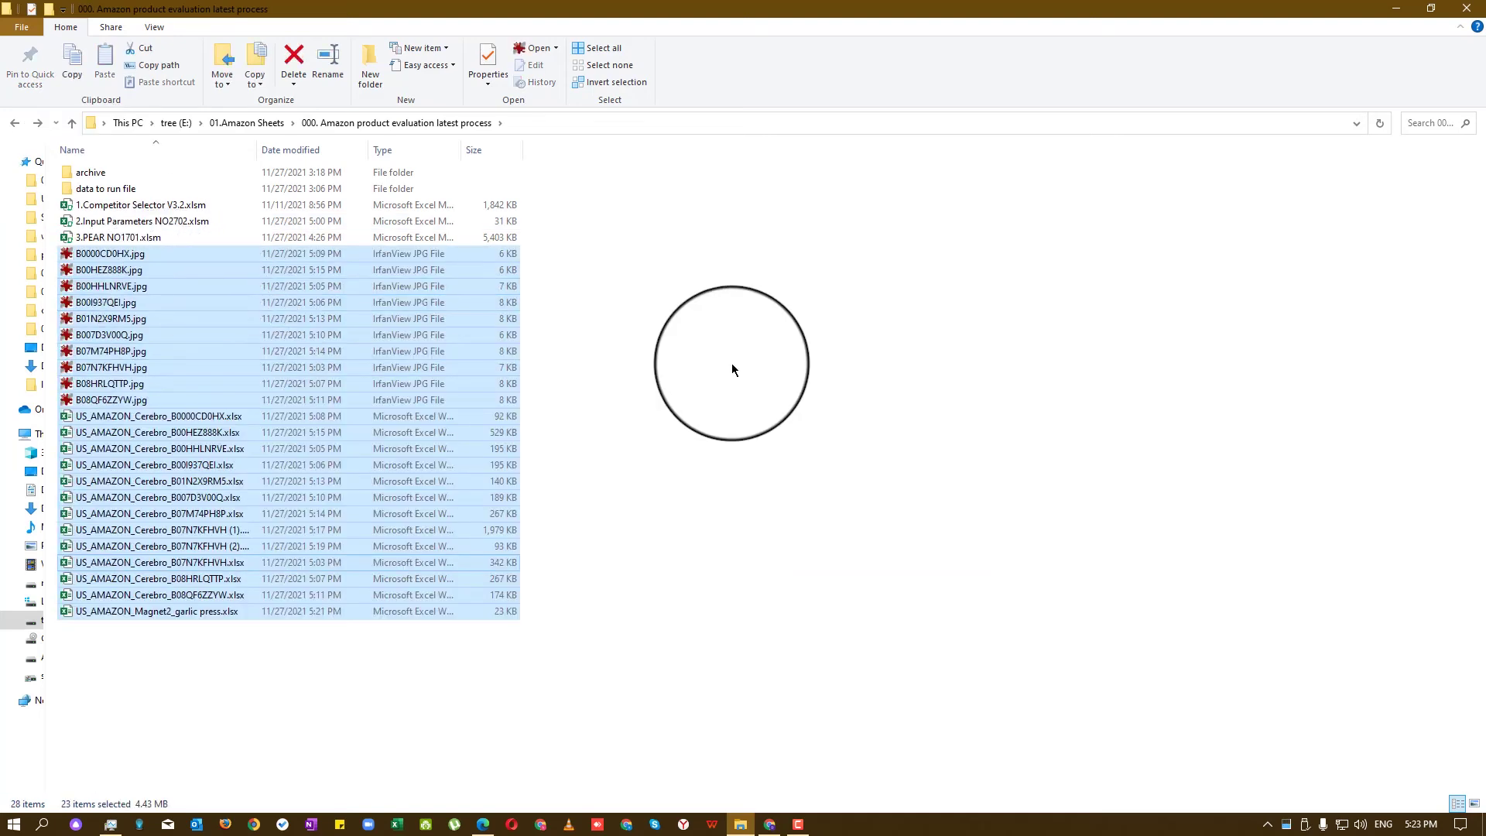
left_click(733, 369)
left_click(96, 251)
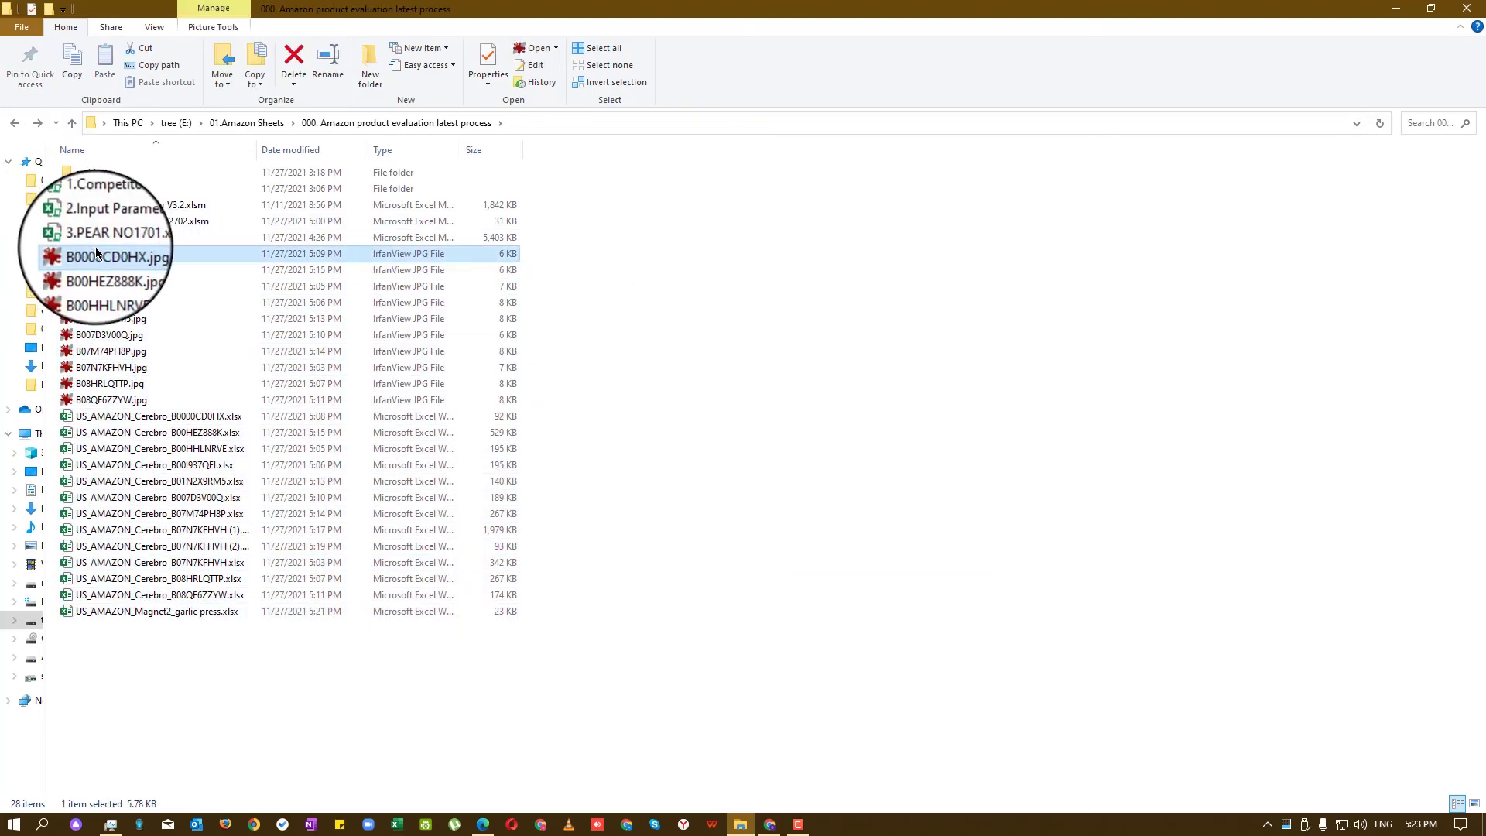
left_click(105, 397, "shift")
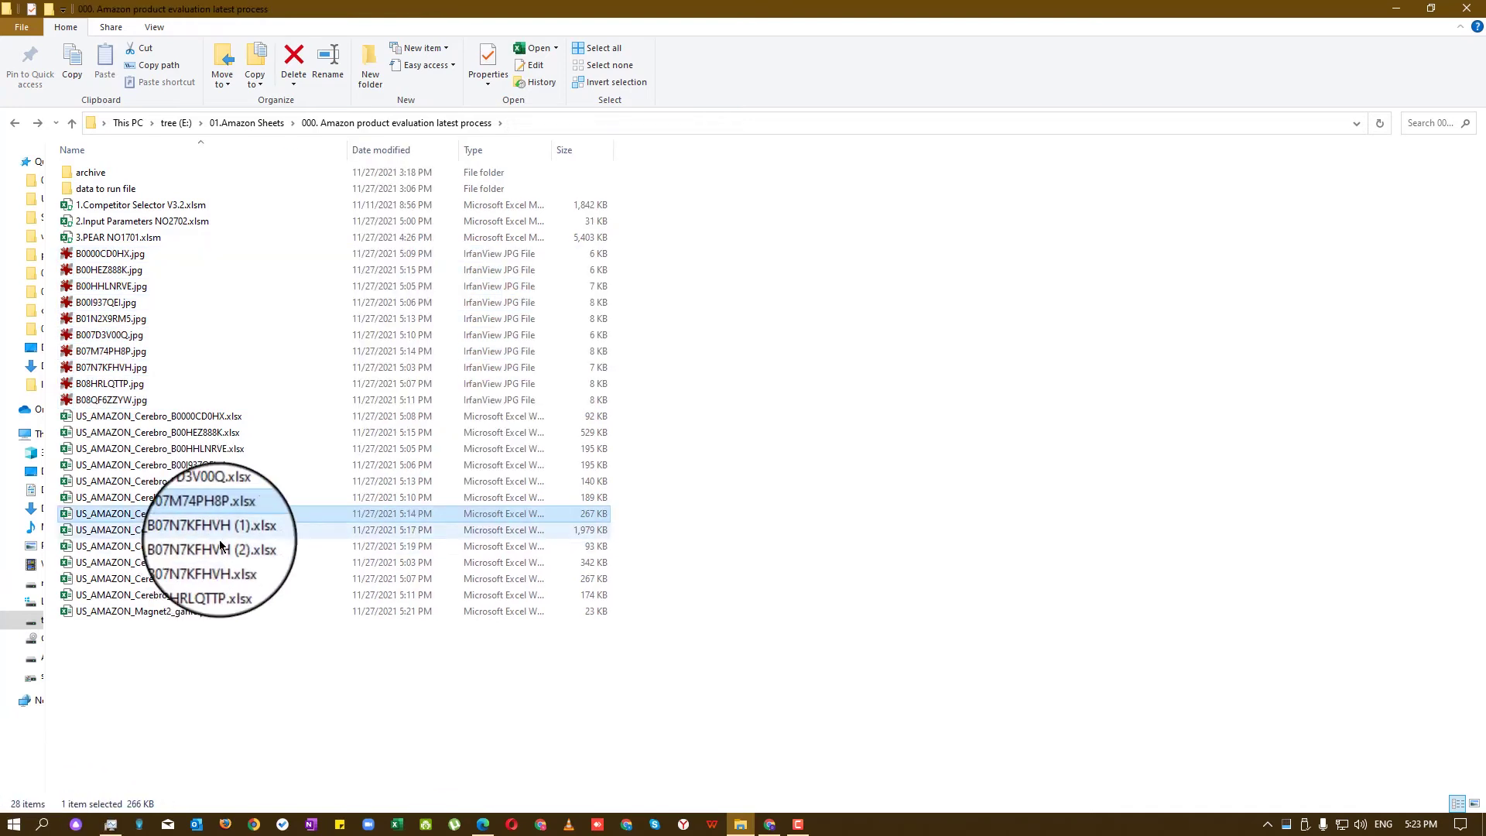
Rename US_AMAZON_Cerebro_B07N7KFHVH (1).xlsx to Cerebro.xlsx
left_click(219, 532)
left_click(216, 564, "shift")
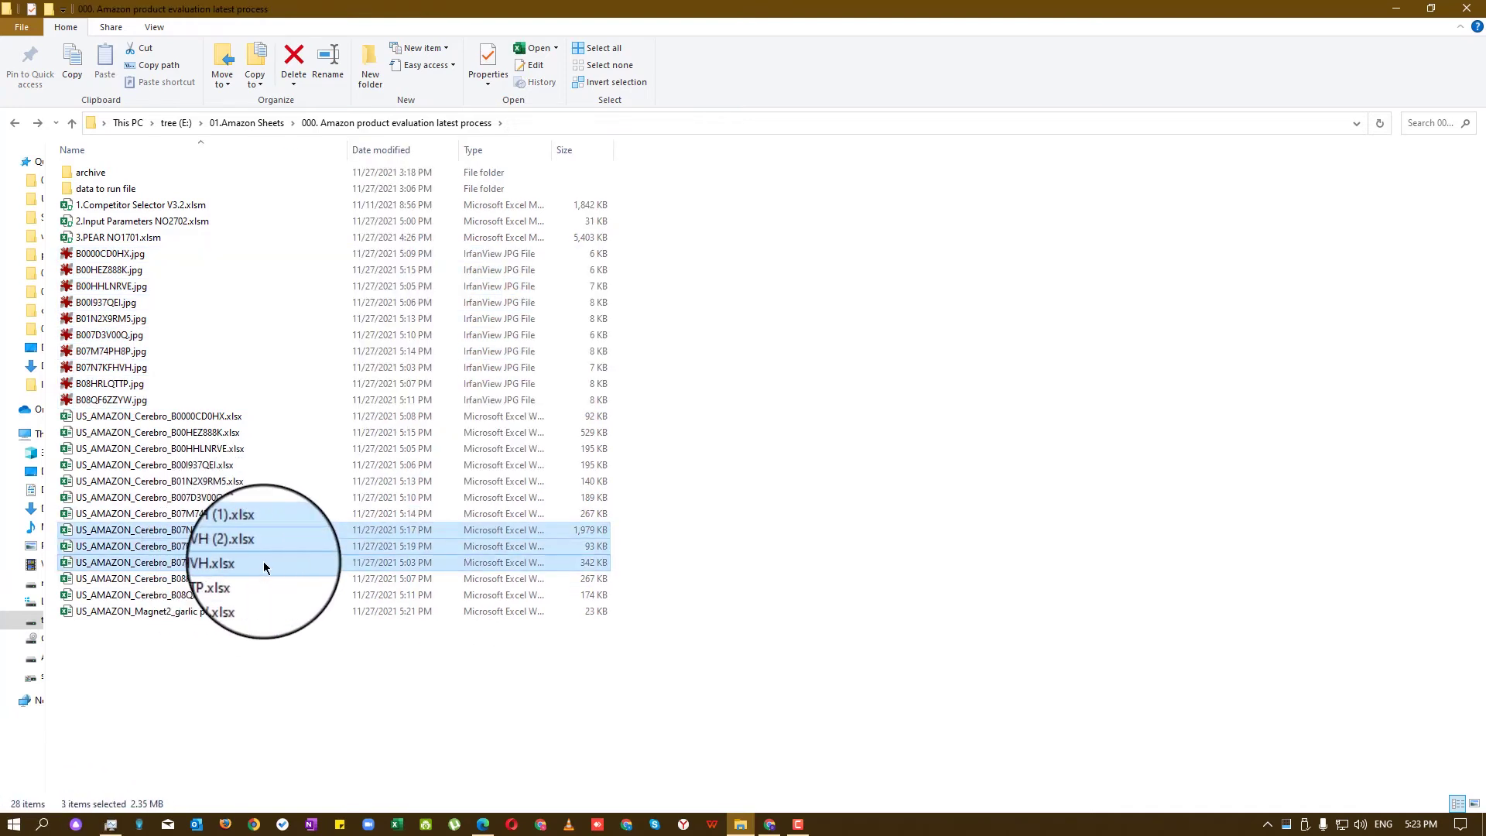
left_click(263, 532)
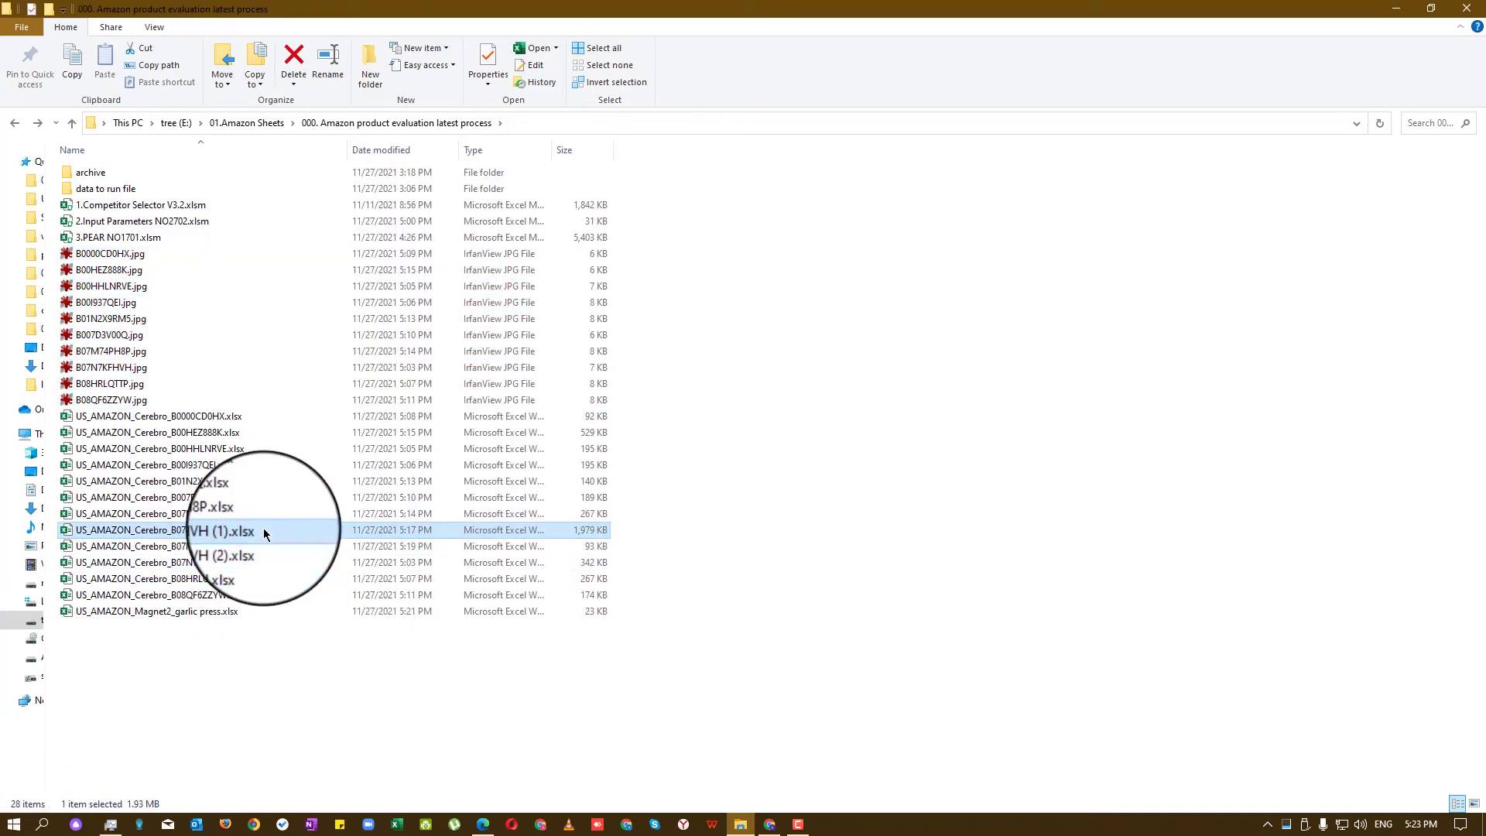
left_click(264, 532)
type("Cerebro.xlsx")
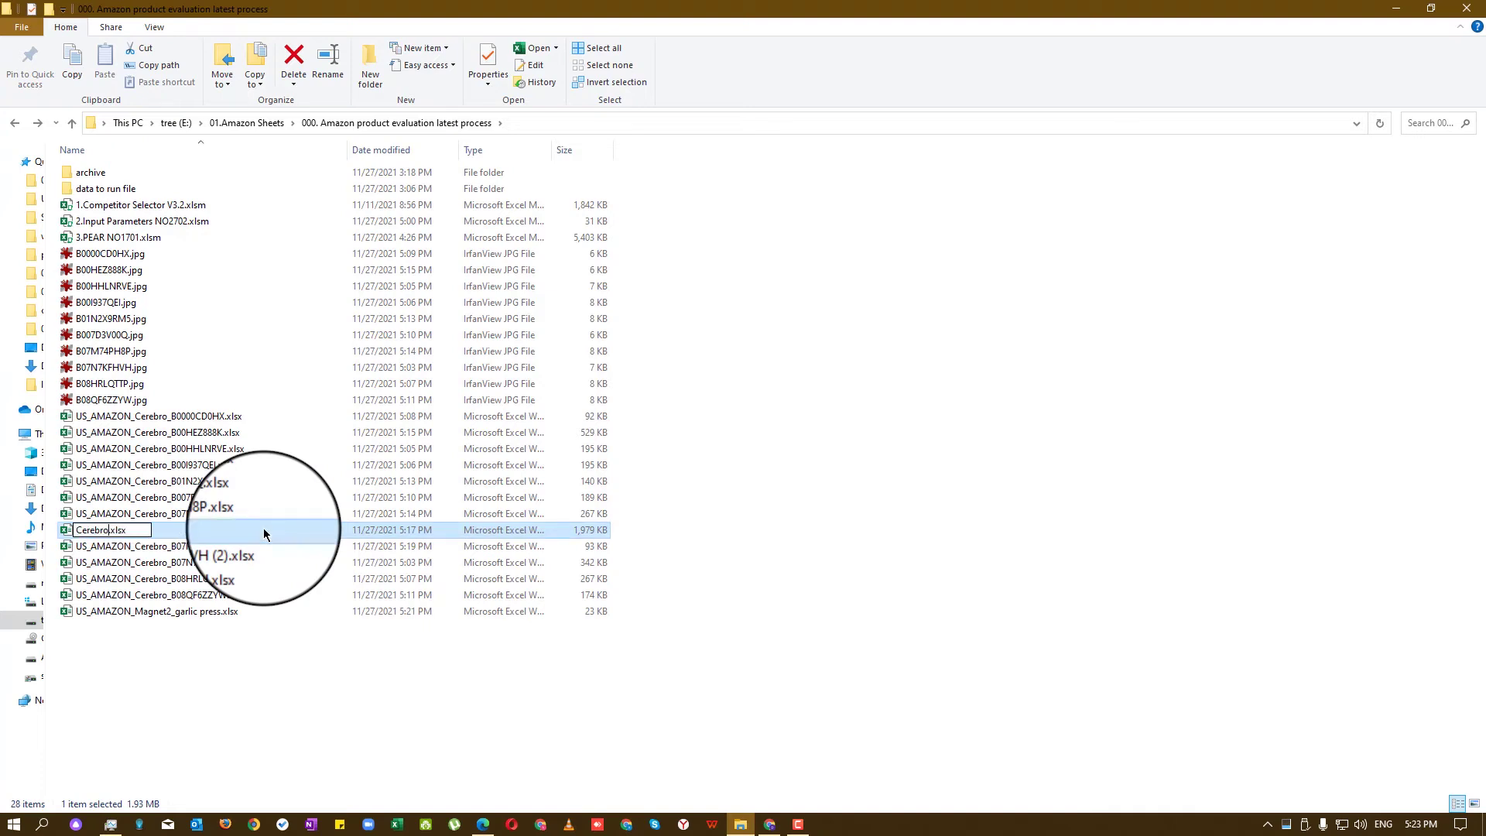
key("Return")
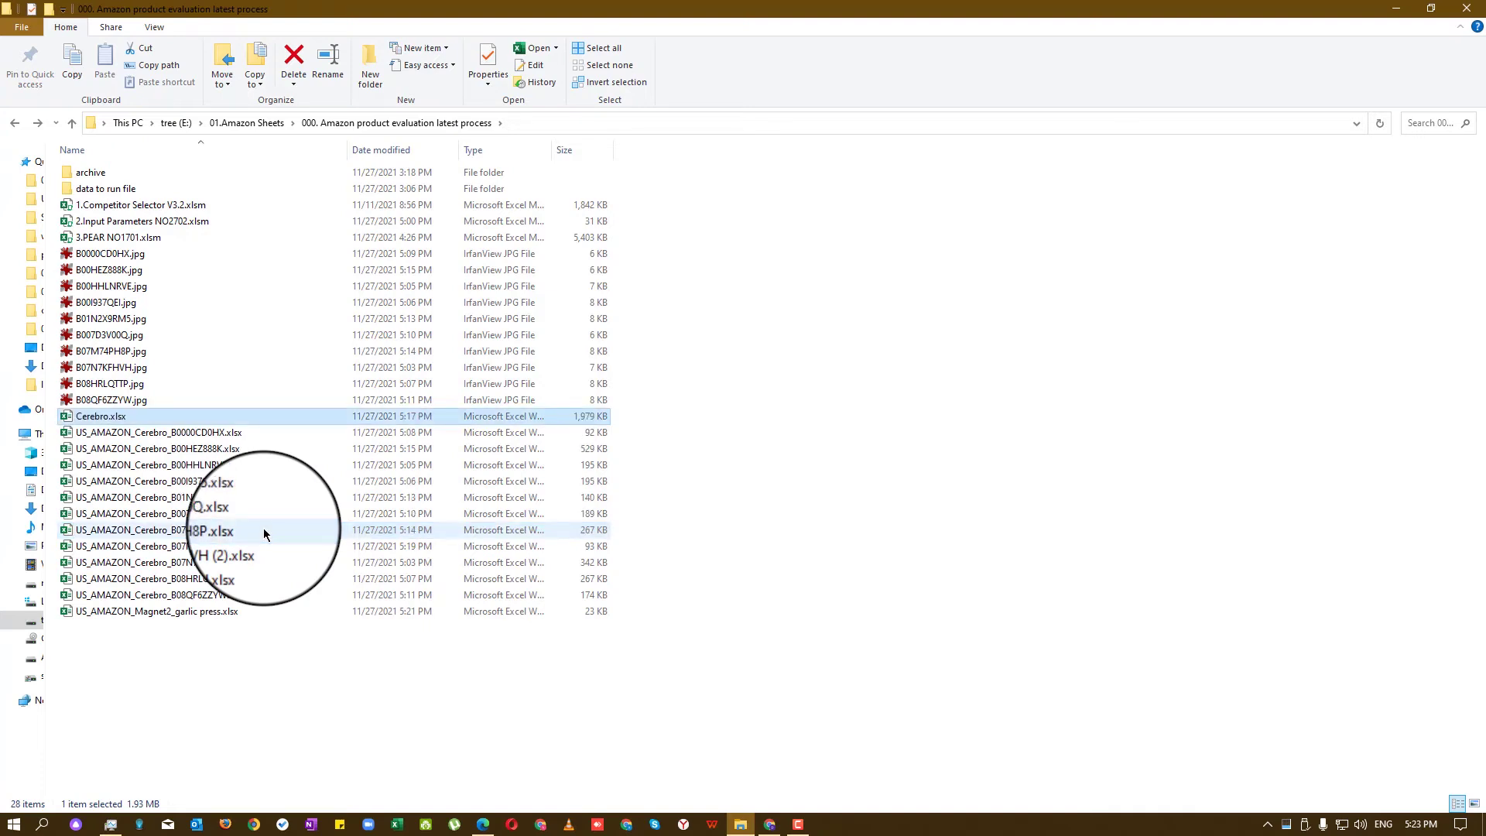
Rename US_AMAZON_Cerebro_B07N7KFHVH (2).xlsx to amz recommended.xlsx
left_click(265, 547)
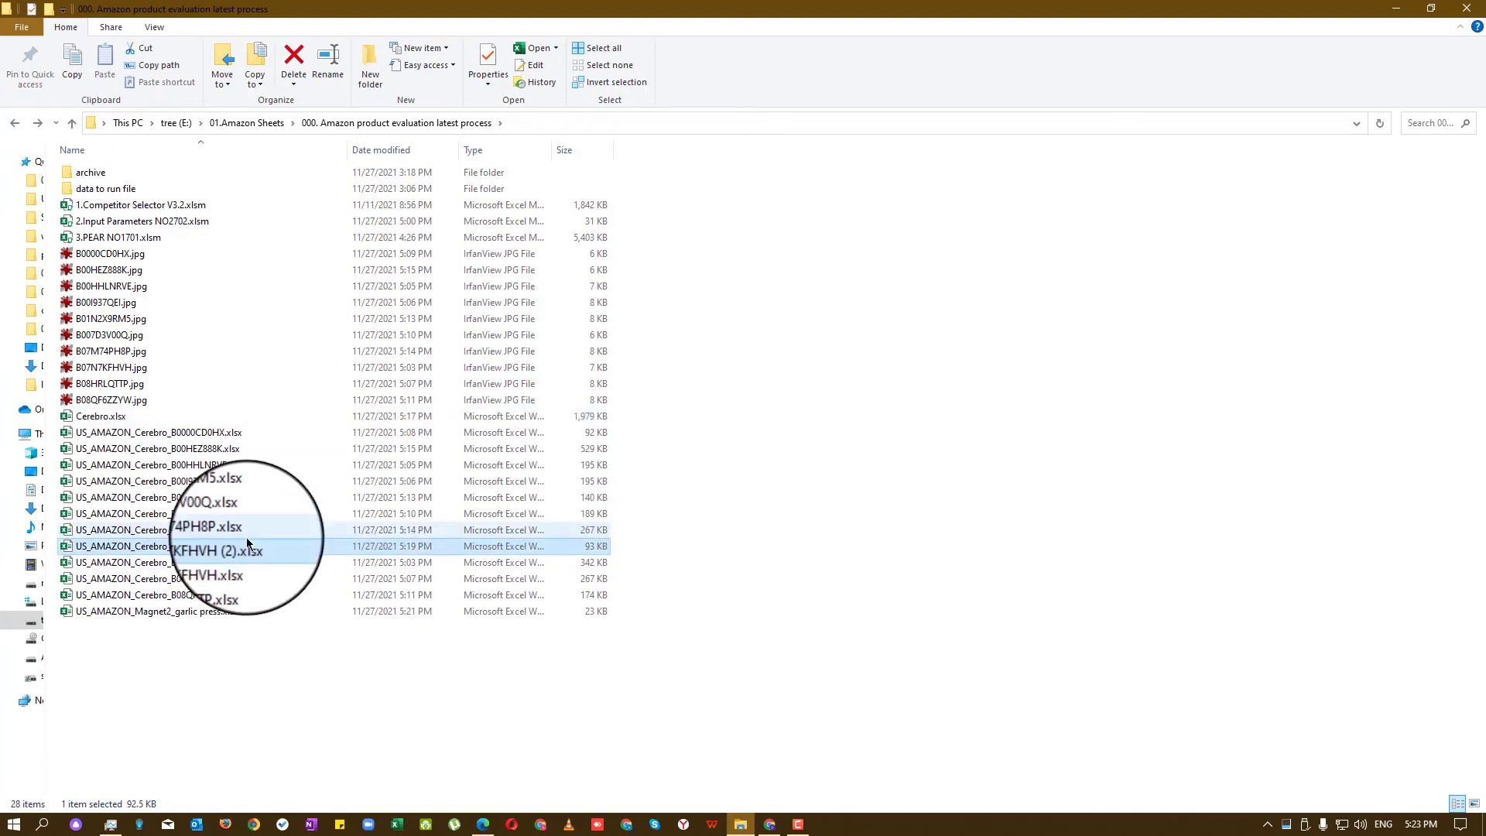
key("F2")
type("amz recomme")
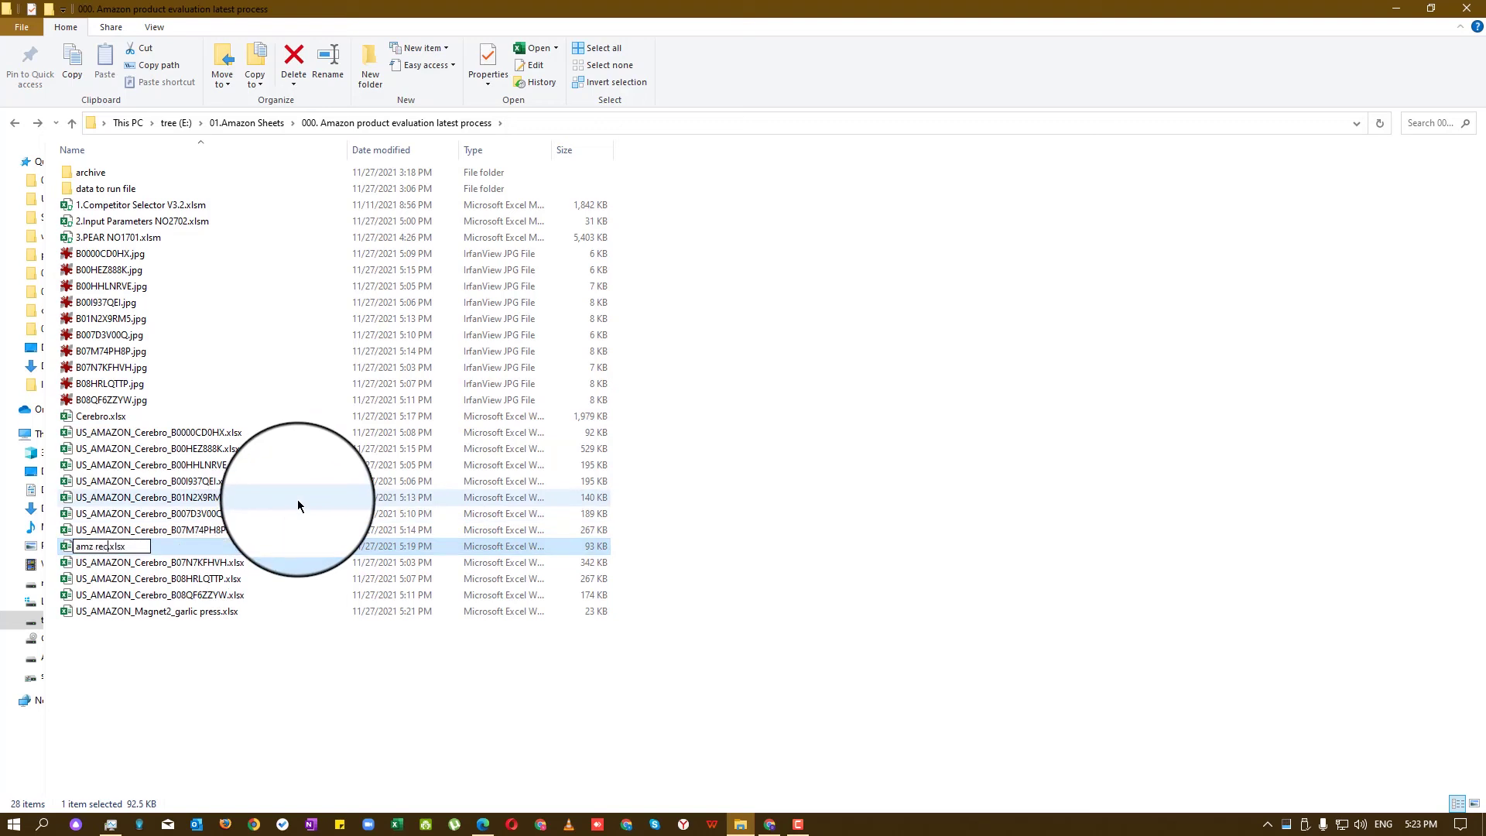
type("nded")
key("Return")
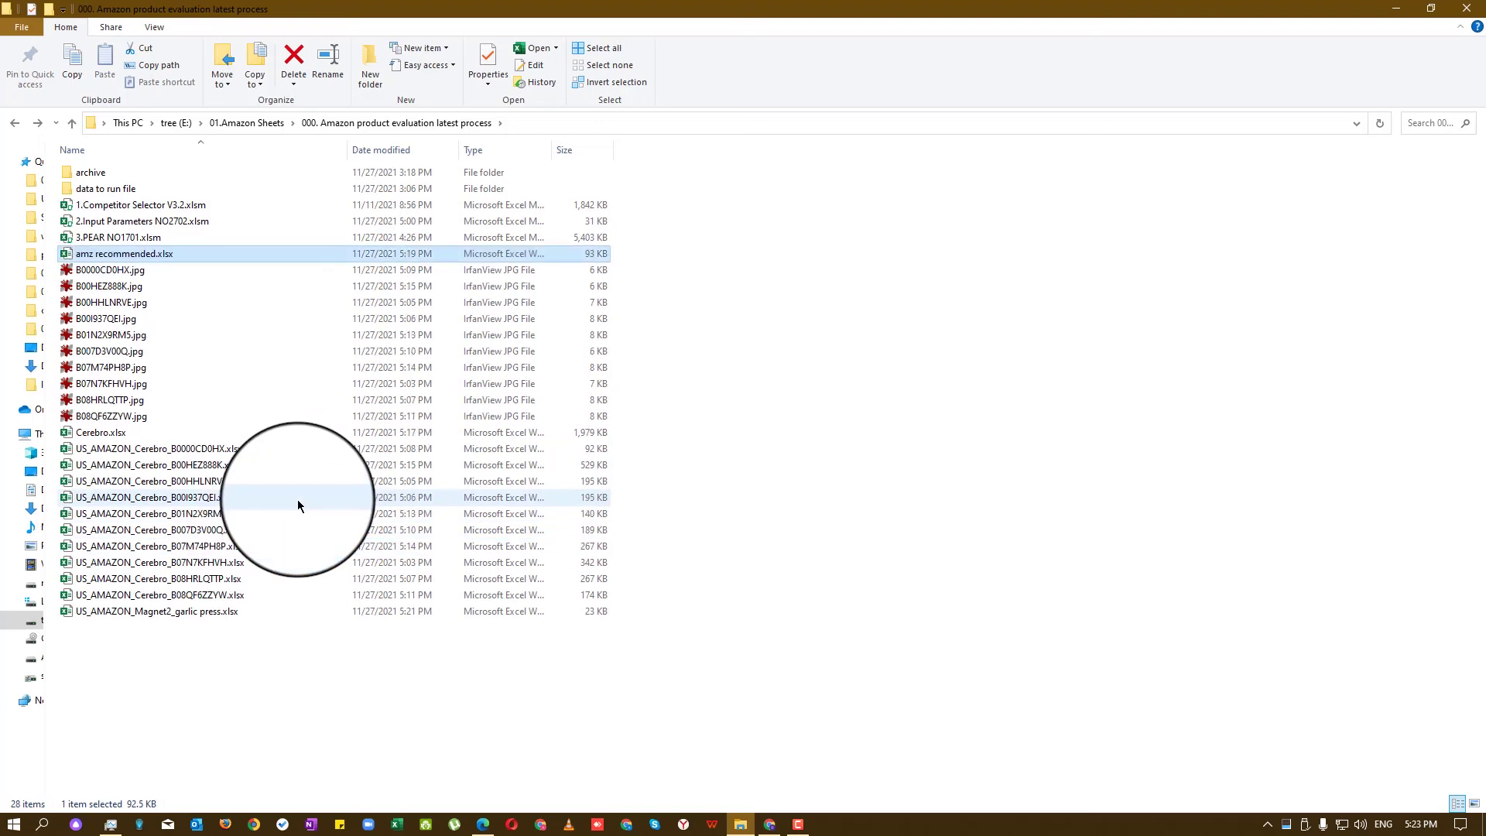
Rename US_AMAZON_Magnet2_garlic press.xlsx to magnet.xlsx
left_click(321, 450)
left_click(216, 596, "shift")
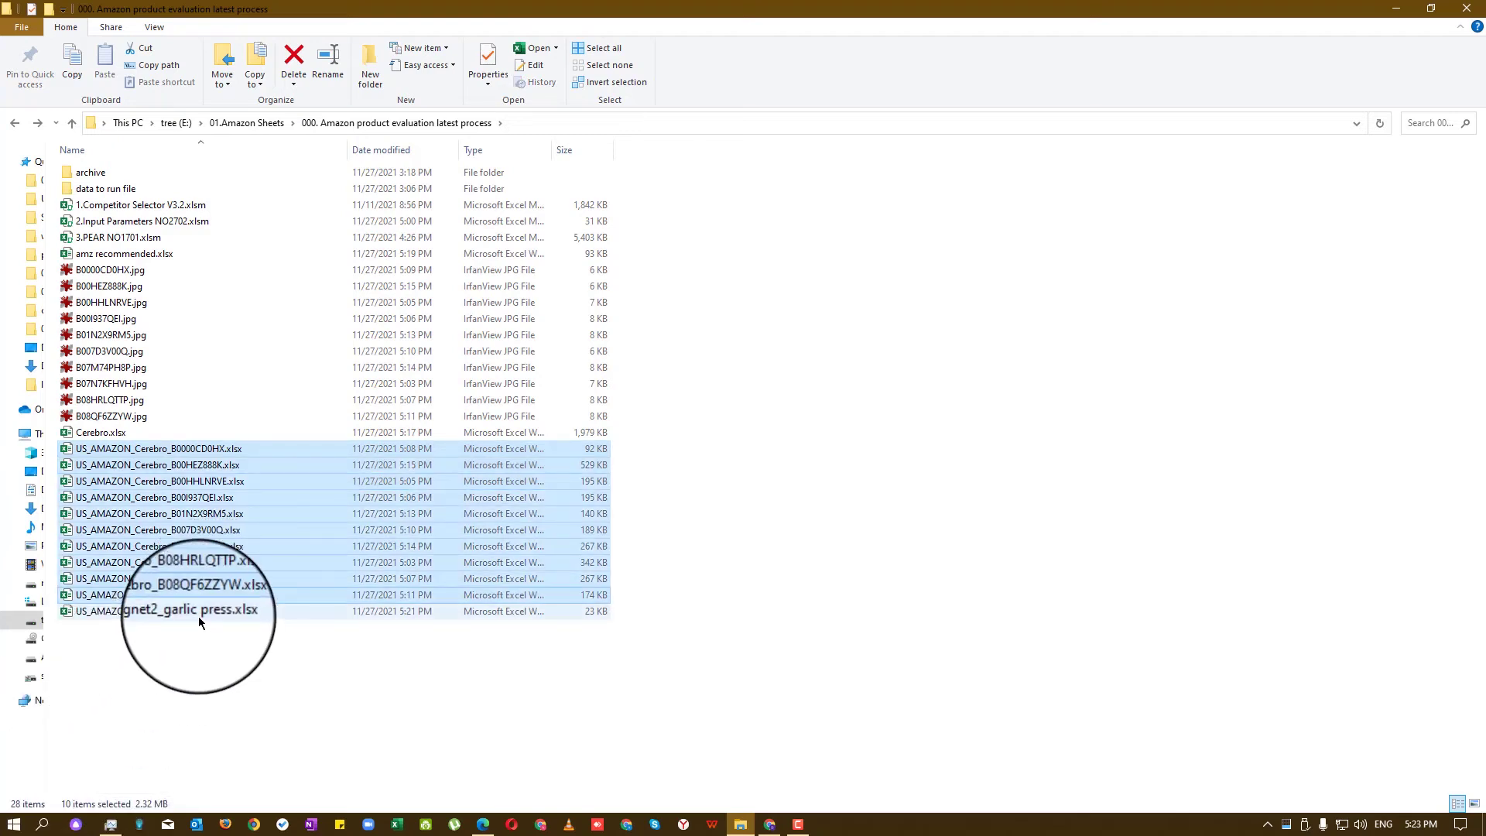
left_click(198, 619)
key("F2")
type("man.xlsx")
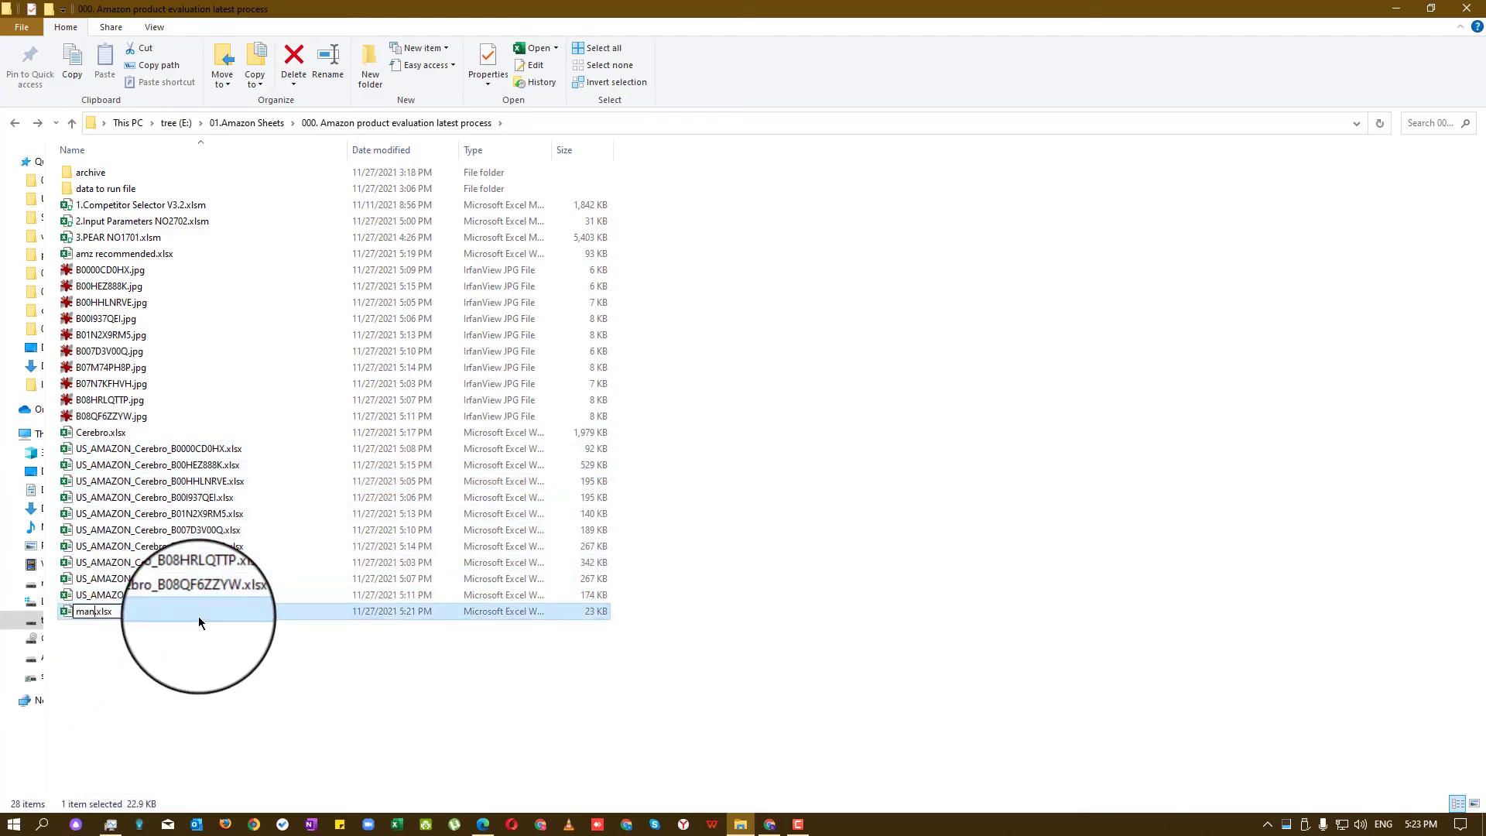
key("BackSpace")
type("gnet")
key("Return")
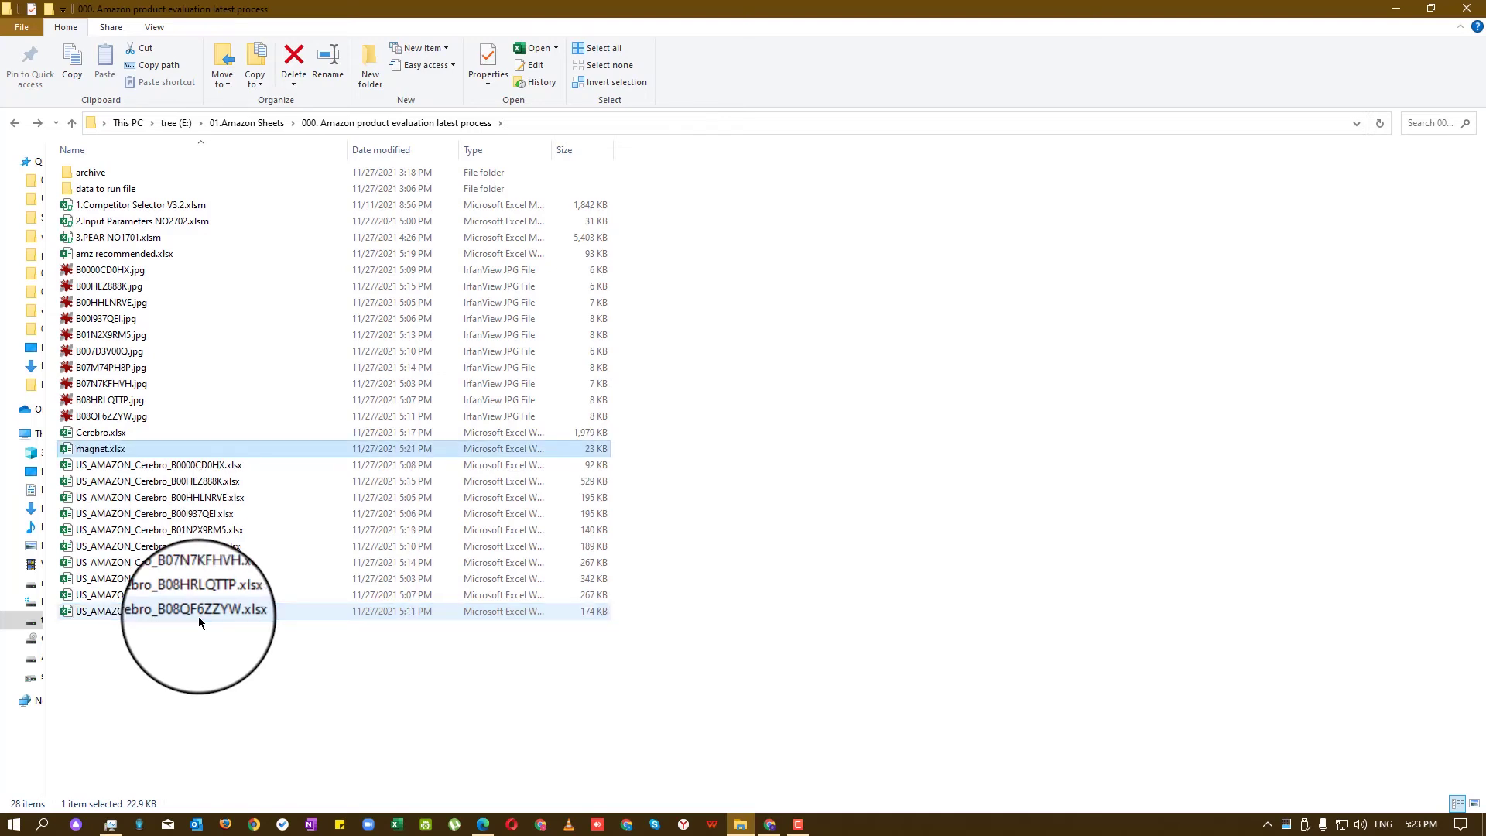
Open 2.Input Parameters NO2702.xlsm and run Compare Data on the file checker sheet
left_click(151, 224)
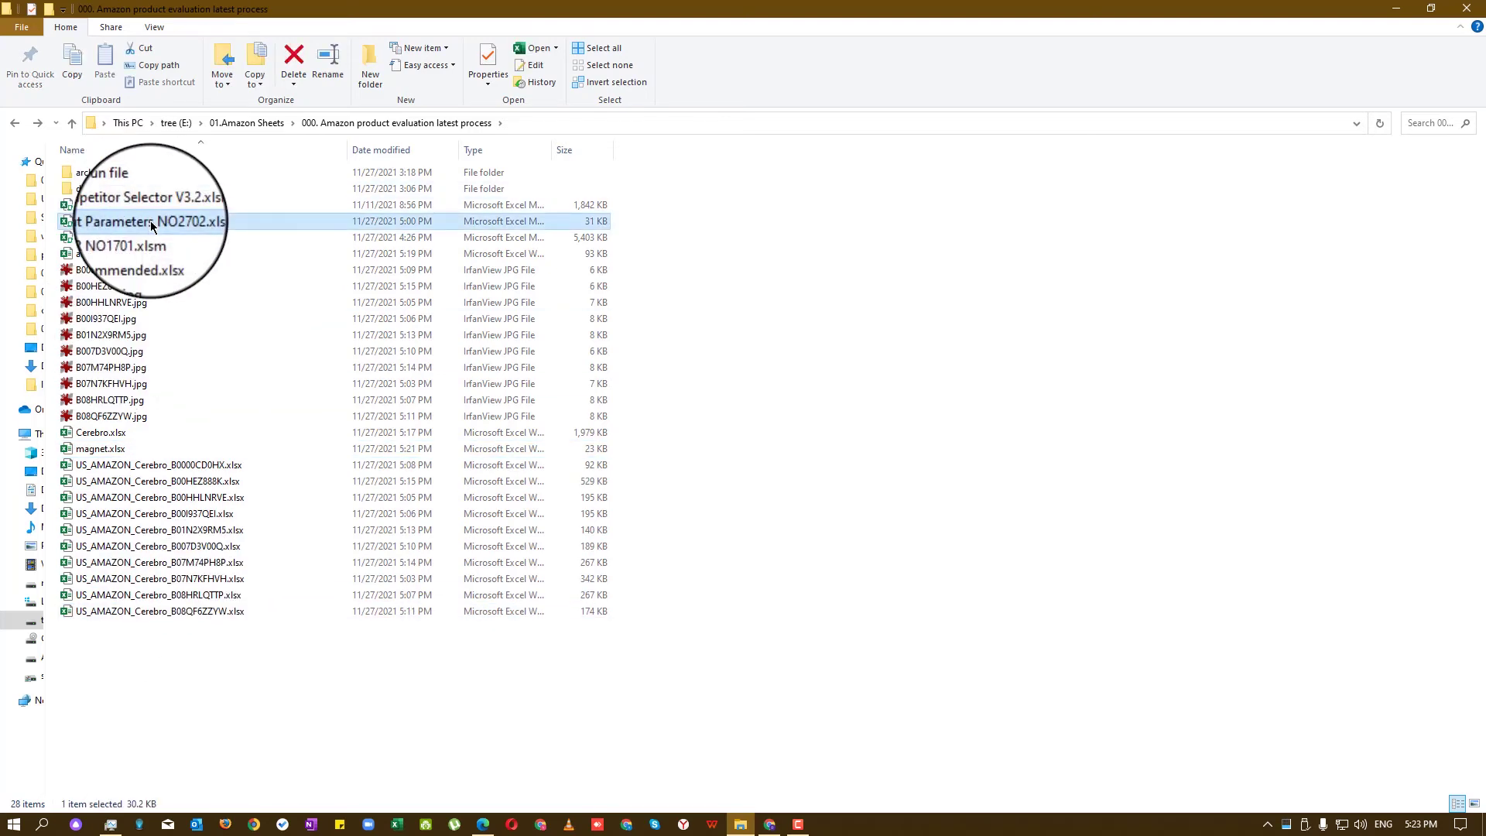
double_click(151, 224)
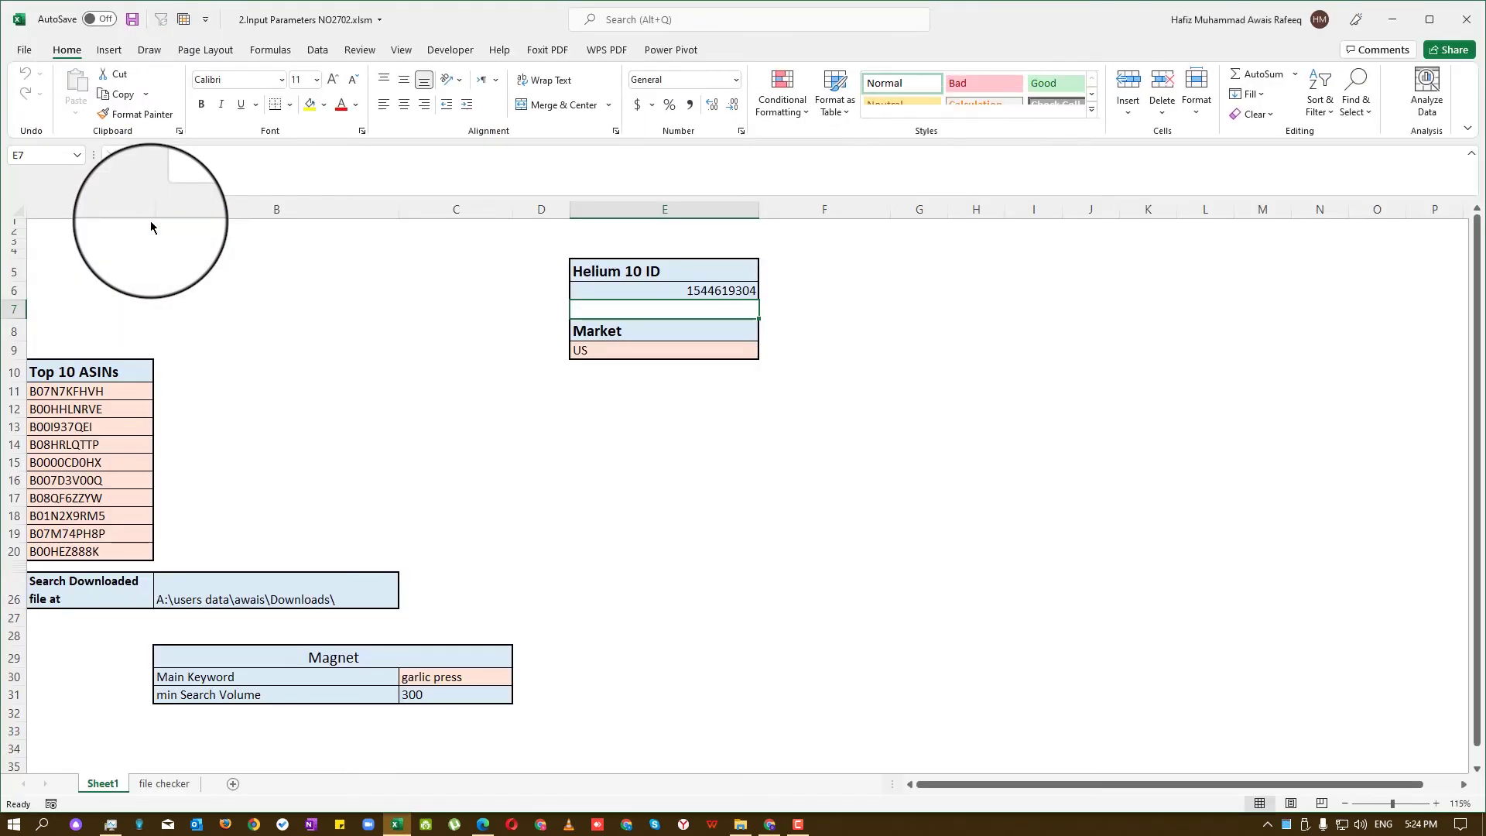
left_click(167, 783)
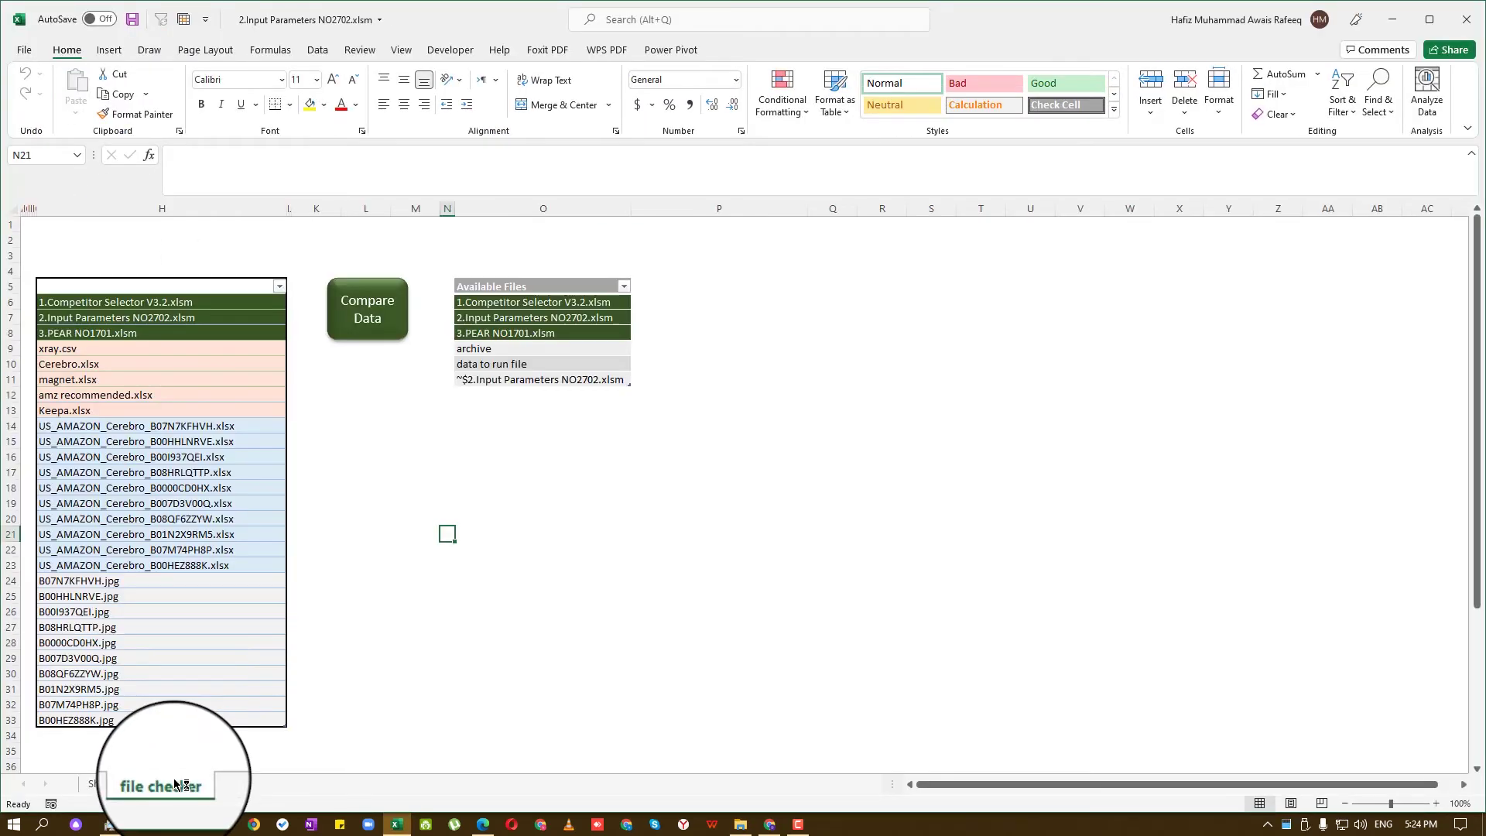
left_click(382, 298)
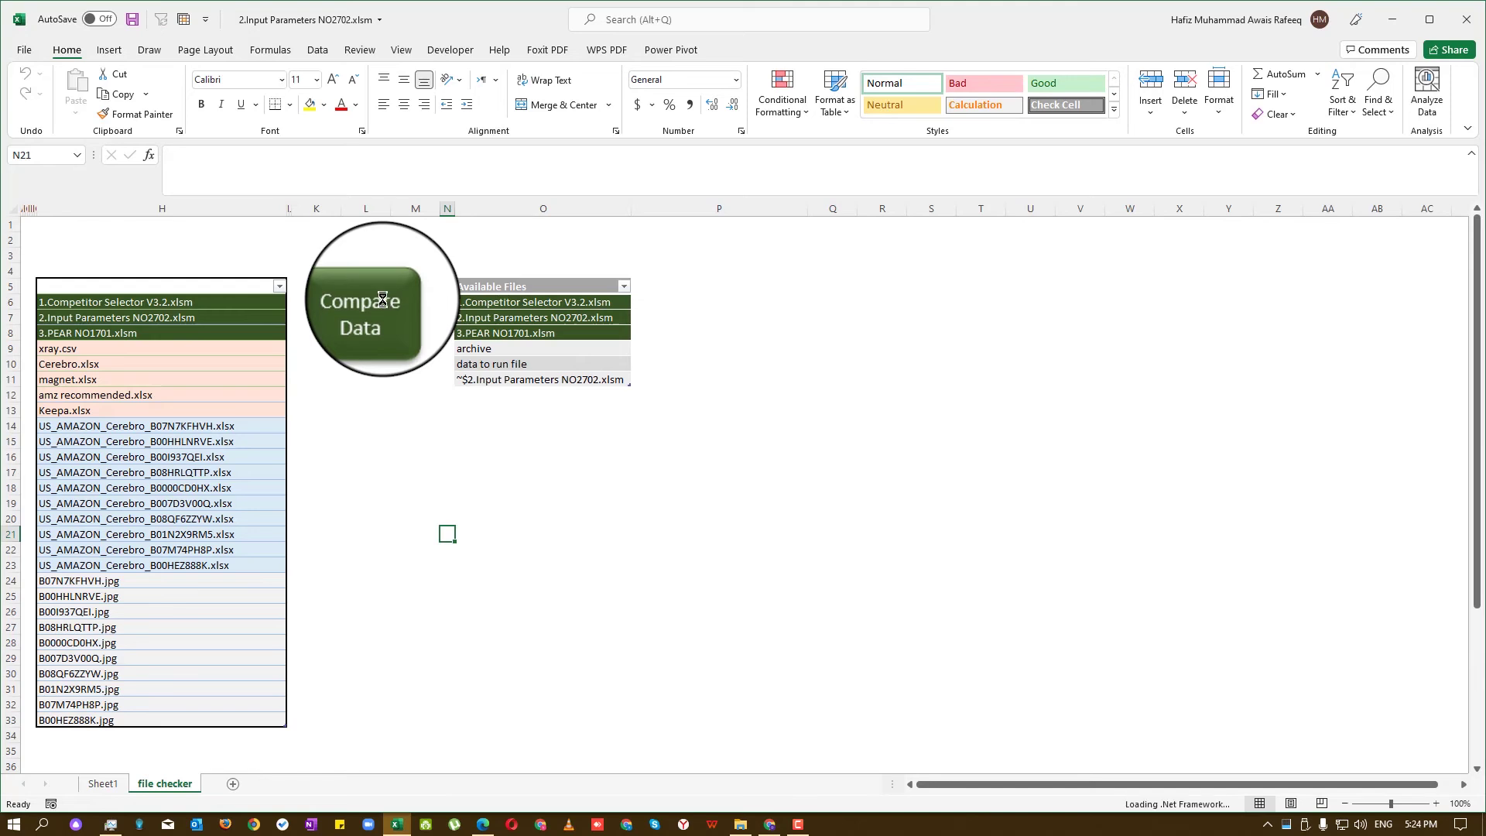